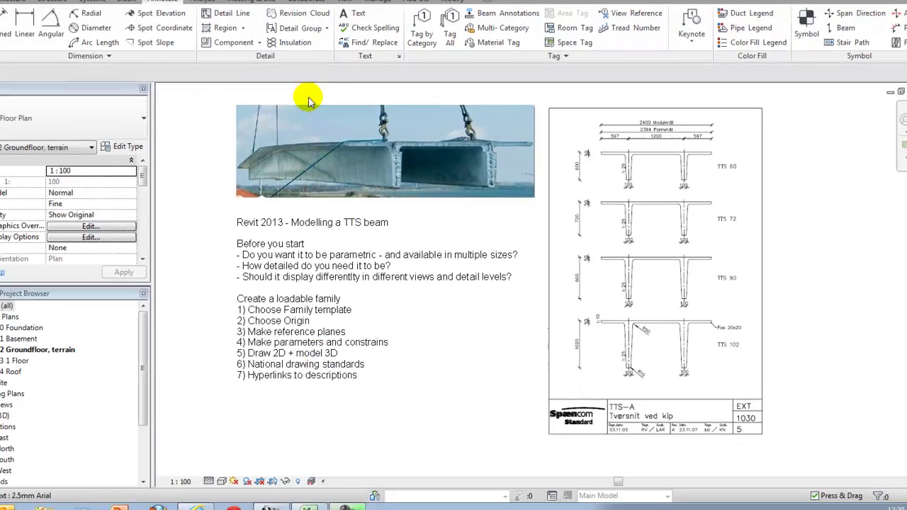
# Zoom around the intro slide showing the beam photo, TTS section and seven-step modelling outline
pyautogui.scroll(3, 323, 106)
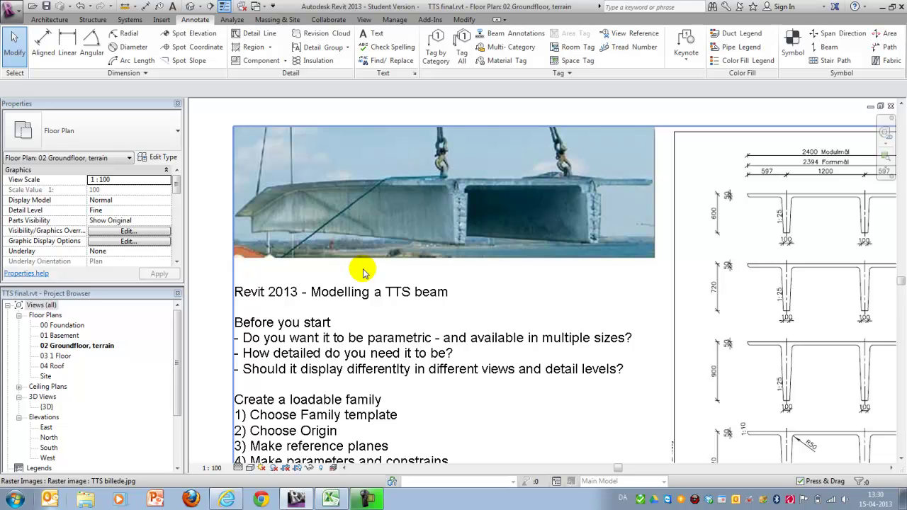
pyautogui.scroll(-2, 363, 272)
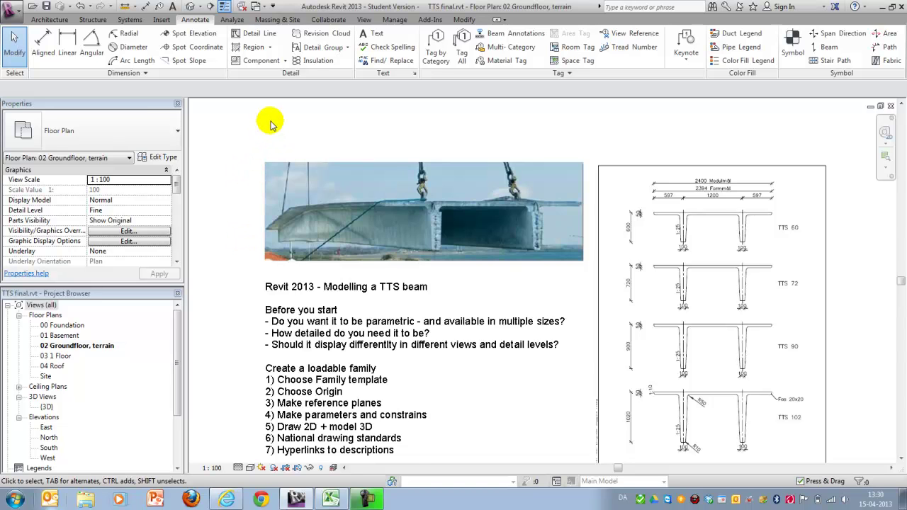
pyautogui.scroll(-2, 270, 124)
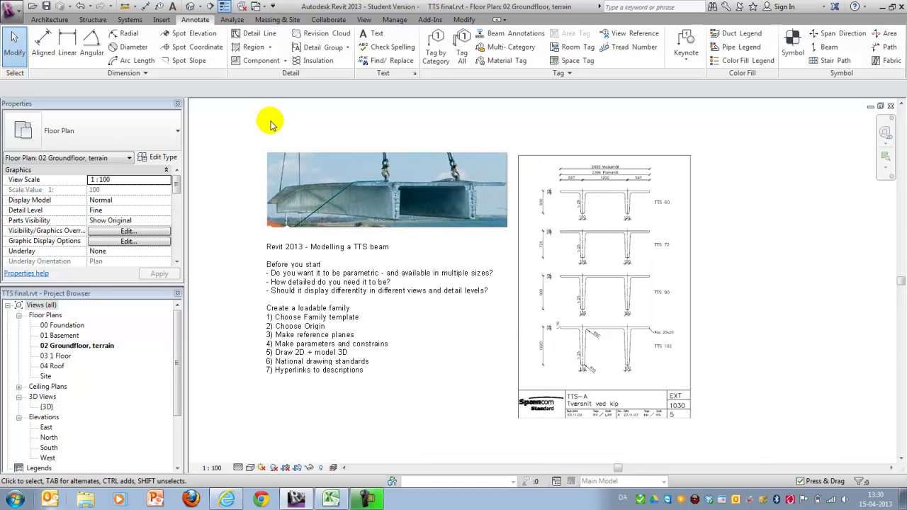
# Create a new family from the Metric Structural Framing - Complex and Trusses.rft template
pyautogui.click(14, 12)
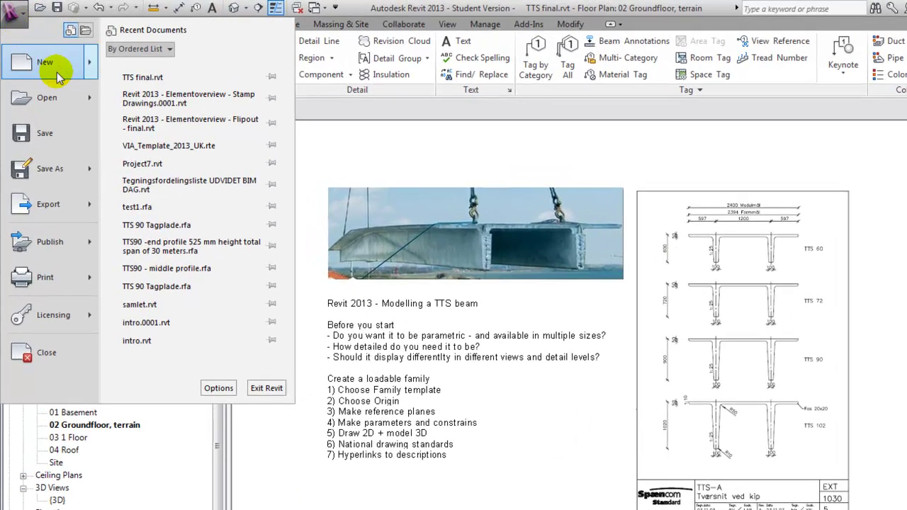
pyautogui.moveTo(57, 72)
pyautogui.click(227, 112)
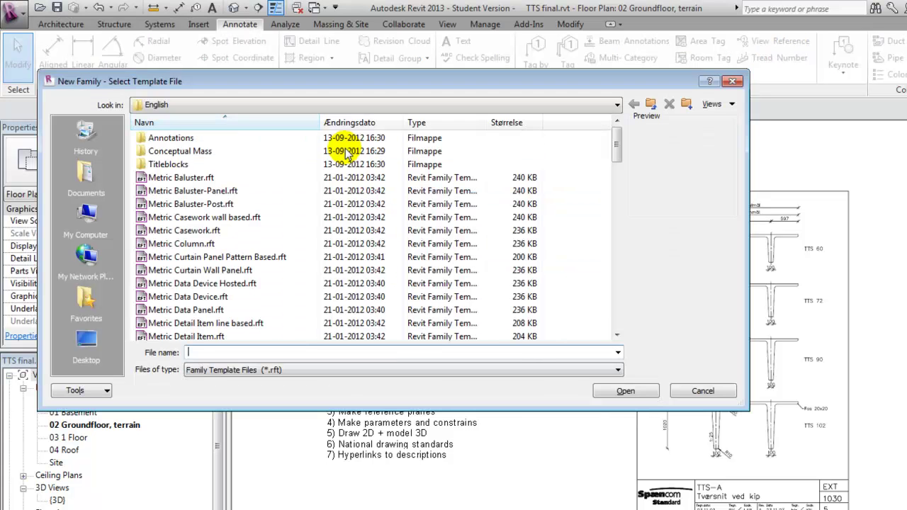
pyautogui.click(227, 311)
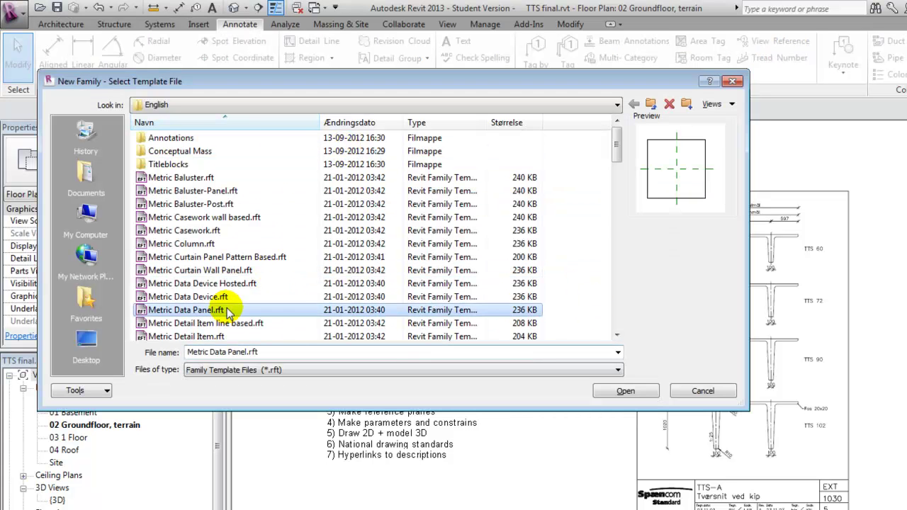
pyautogui.scroll(-20, 227, 312)
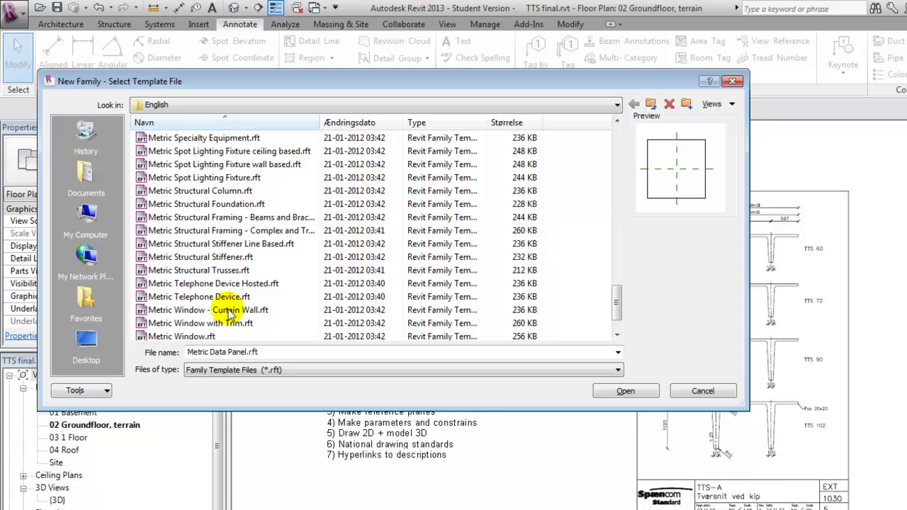
pyautogui.scroll(-1, 228, 314)
pyautogui.click(238, 191)
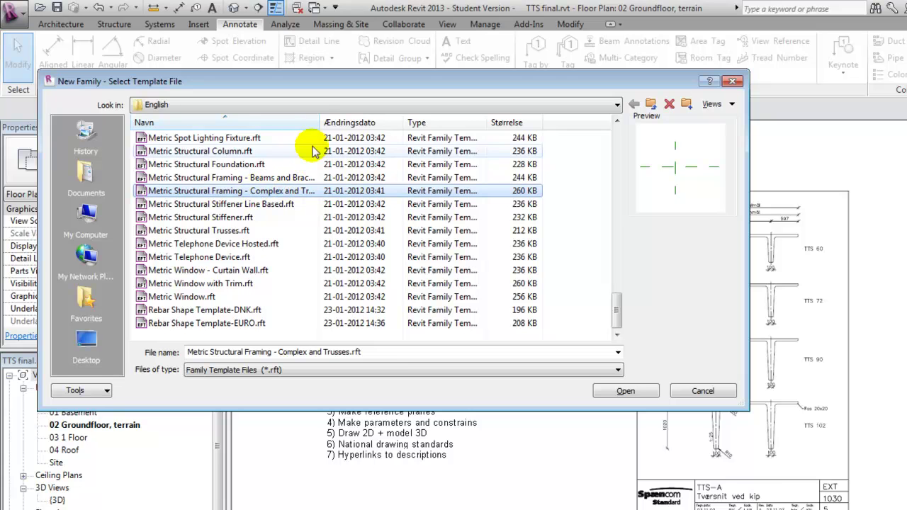
pyautogui.moveTo(319, 121); pyautogui.dragTo(364, 120)
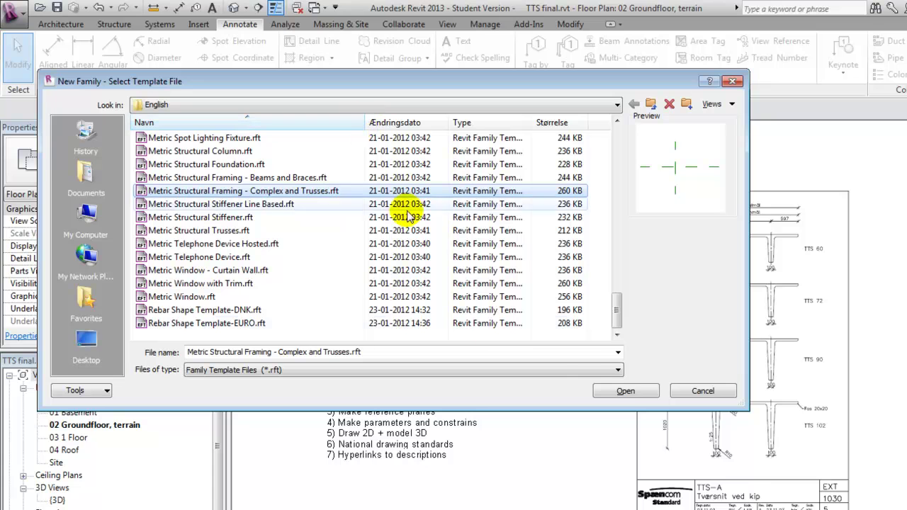
pyautogui.click(627, 391)
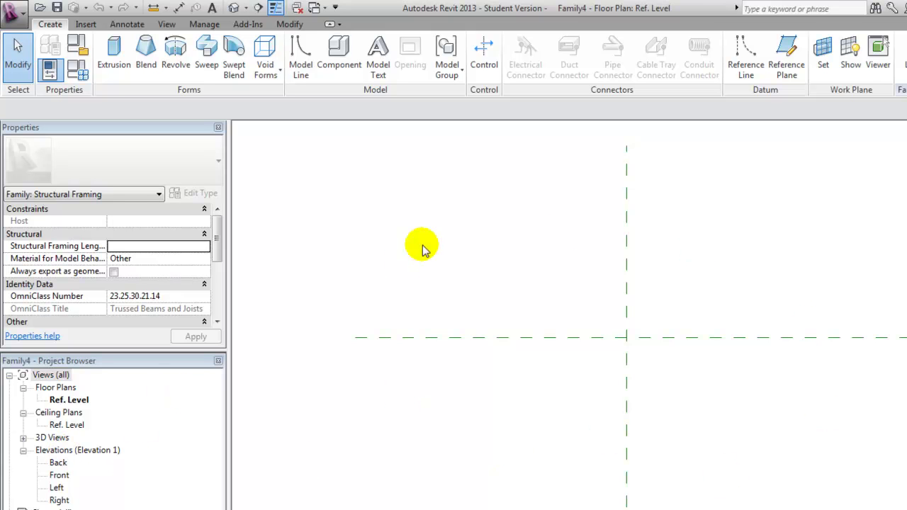
# Extend the Center (Front/Back) reference plane far to the left
pyautogui.scroll(-2, 476, 378)
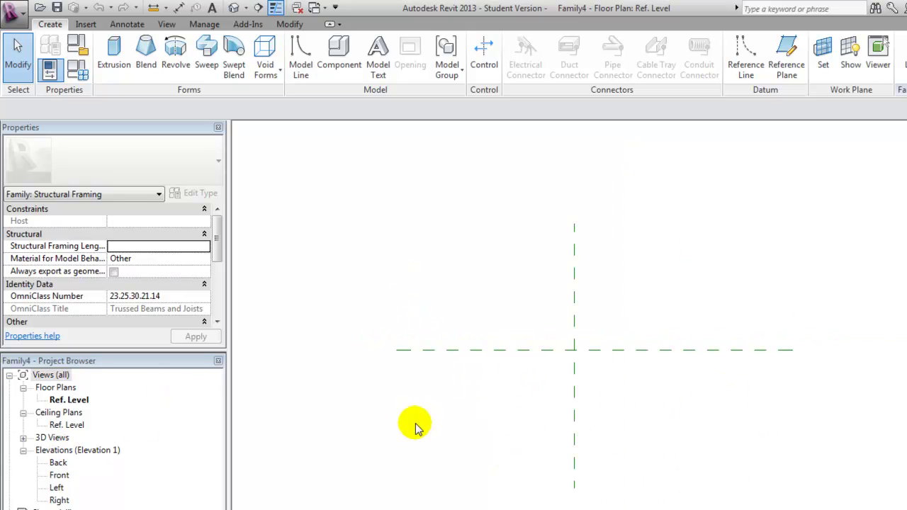
pyautogui.scroll(-2, 711, 366)
pyautogui.scroll(2, 702, 397)
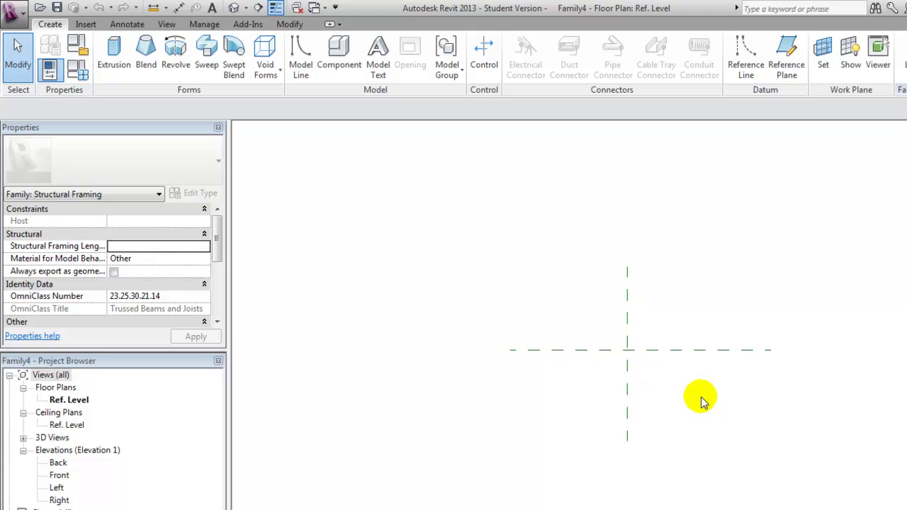
pyautogui.scroll(-1, 709, 403)
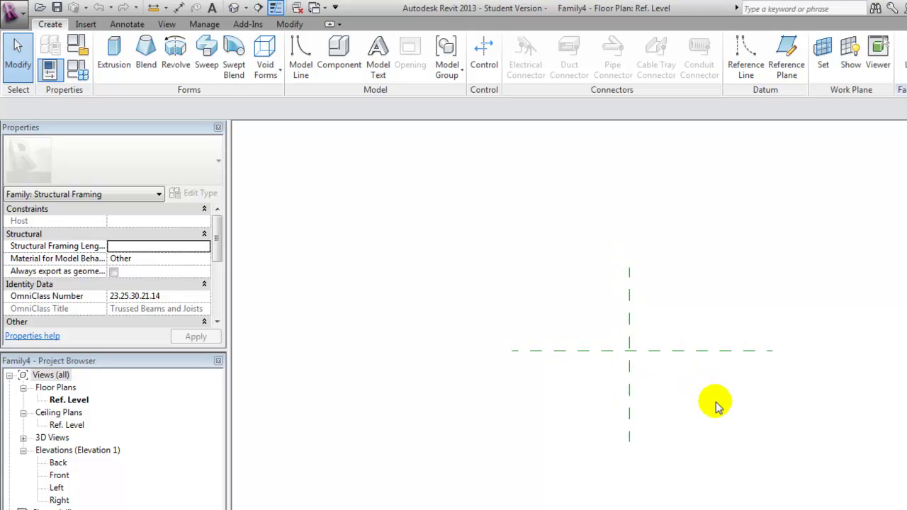
pyautogui.click(630, 376)
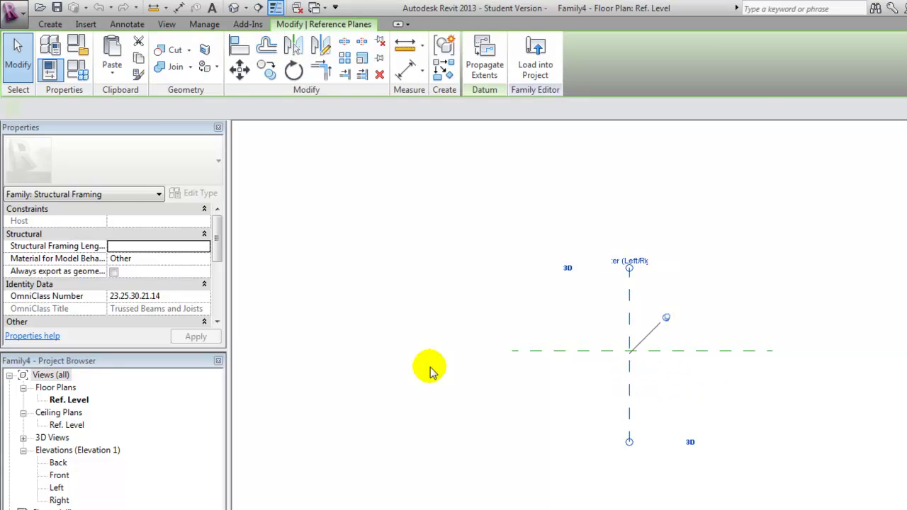
pyautogui.click(762, 419)
pyautogui.click(676, 351)
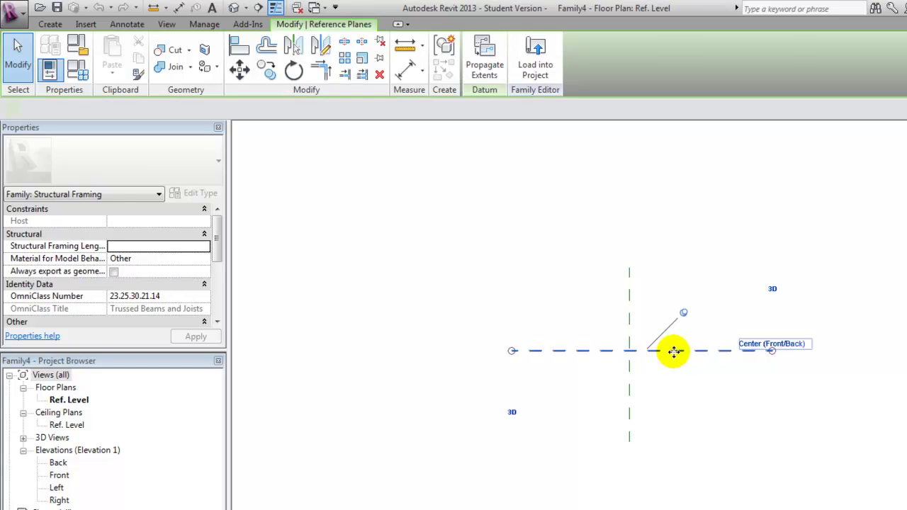
pyautogui.scroll(-2, 780, 383)
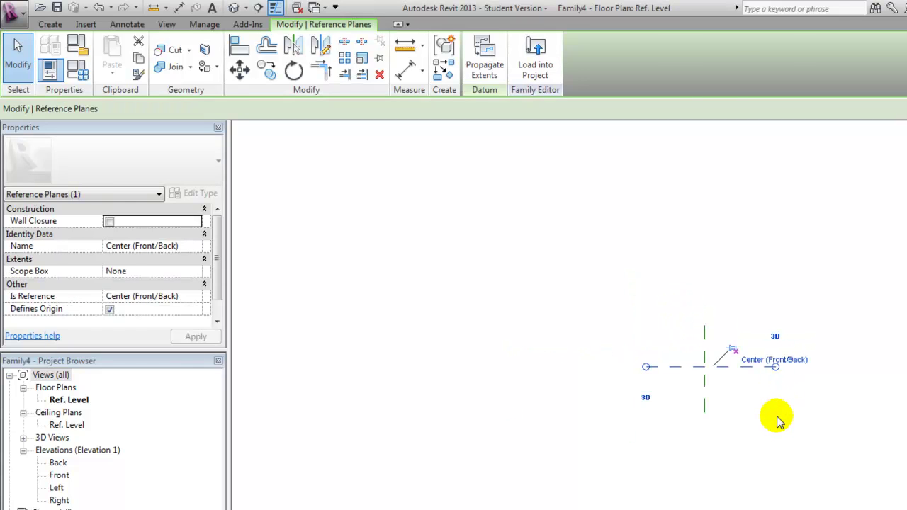
pyautogui.click(777, 419)
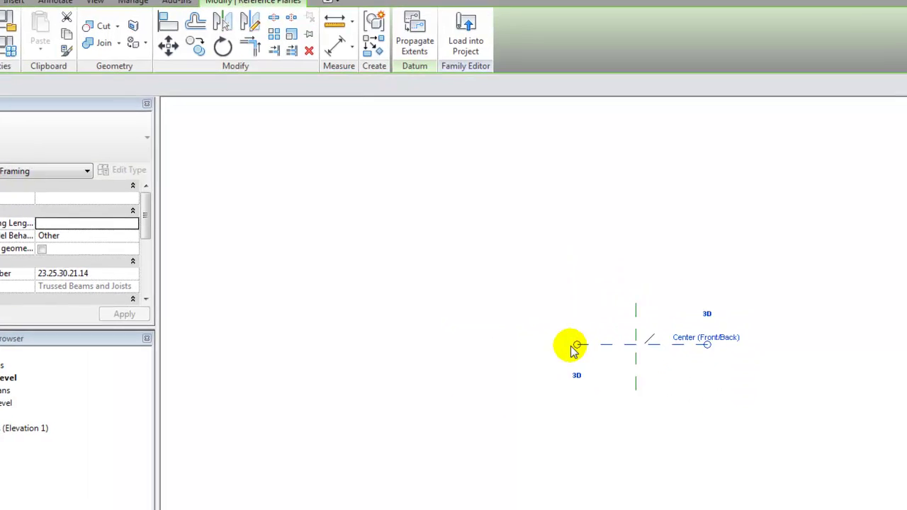
pyautogui.moveTo(441, 303); pyautogui.dragTo(70, 304)
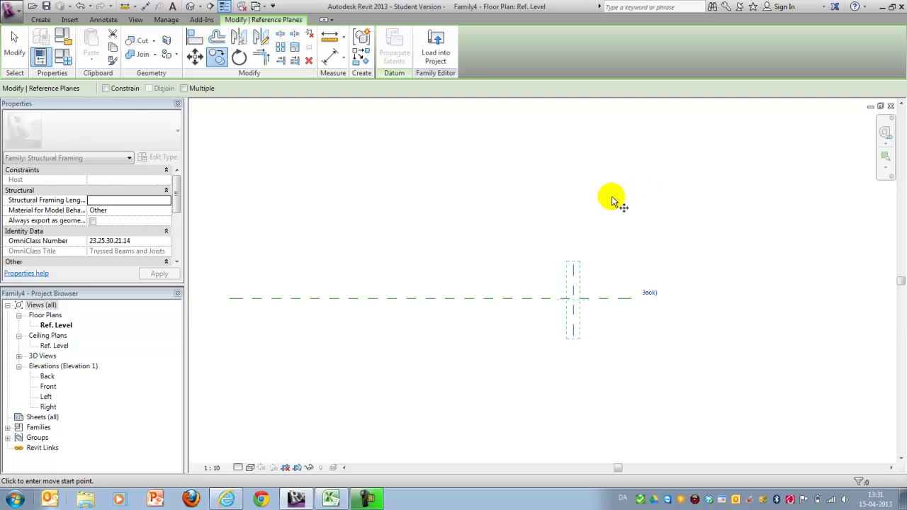
# Copy the vertical reference plane 1500 to the left and stretch the Center plane past it
pyautogui.click(606, 173)
pyautogui.write('1')
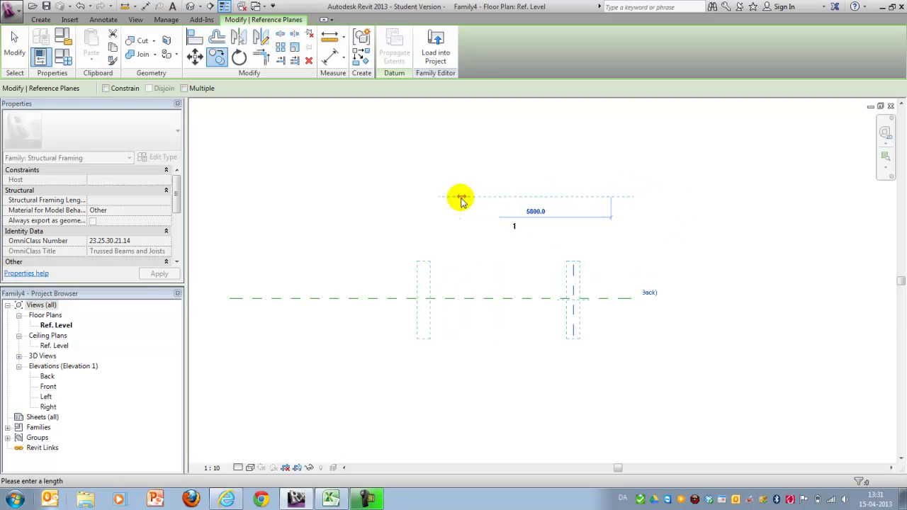
pyautogui.write('500')
pyautogui.press('Return')
pyautogui.press('Escape')
pyautogui.scroll(-1, 366, 294)
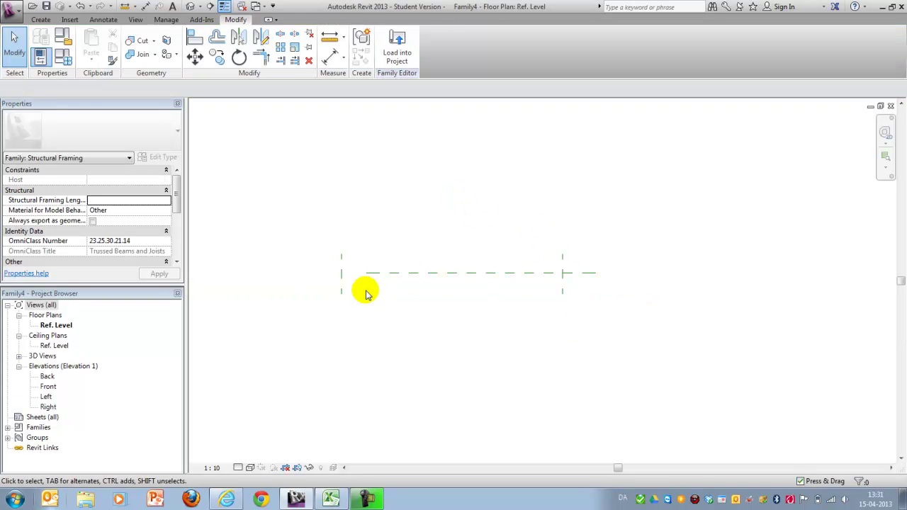
pyautogui.click(370, 273)
pyautogui.moveTo(367, 273); pyautogui.dragTo(303, 273)
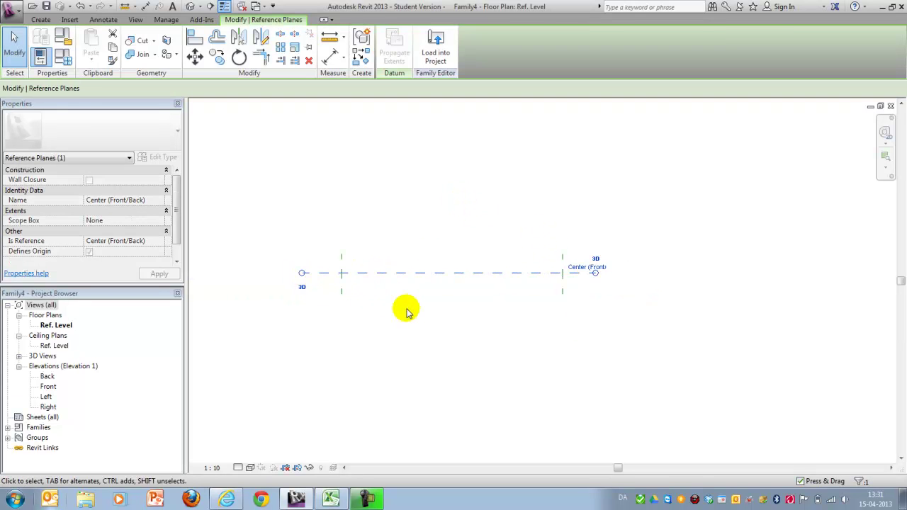
pyautogui.press('Escape')
pyautogui.scroll(2, 496, 324)
pyautogui.scroll(-1, 547, 312)
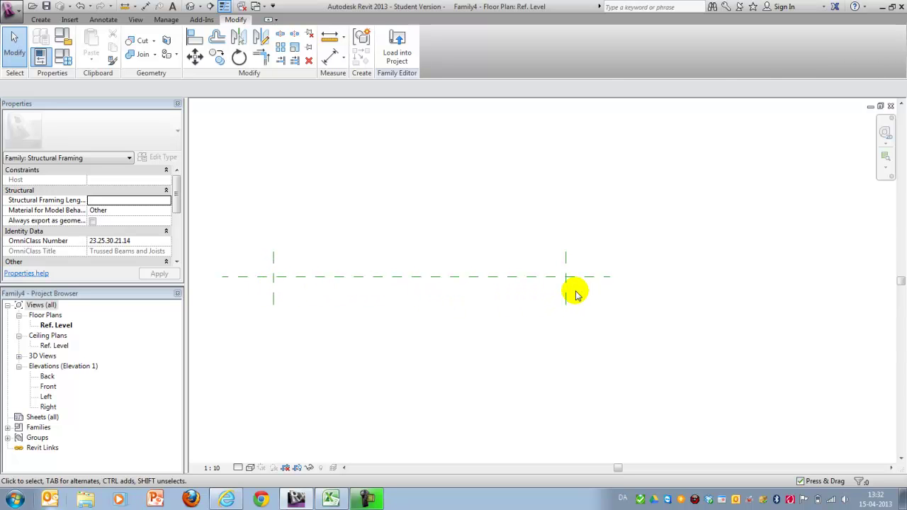
# Sketch a 15000 mm swept blend path between the right and left plane intersections
pyautogui.click(41, 20)
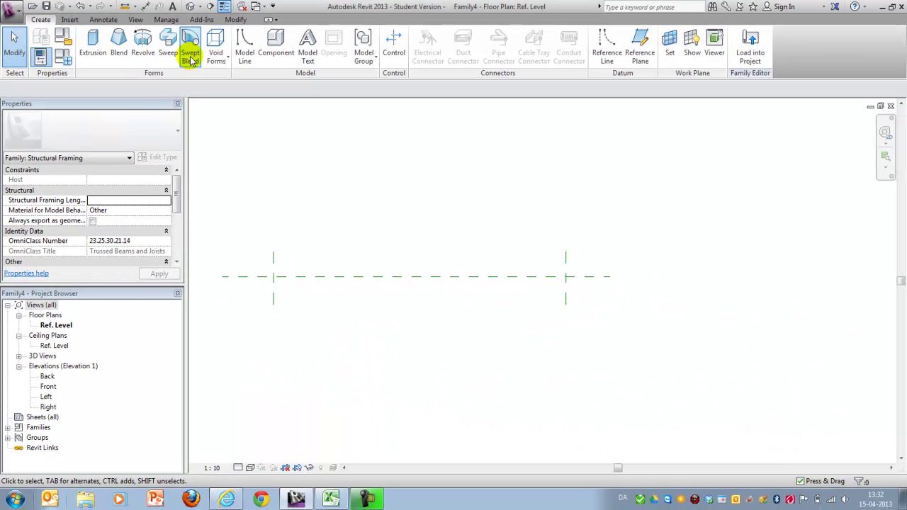
pyautogui.click(192, 60)
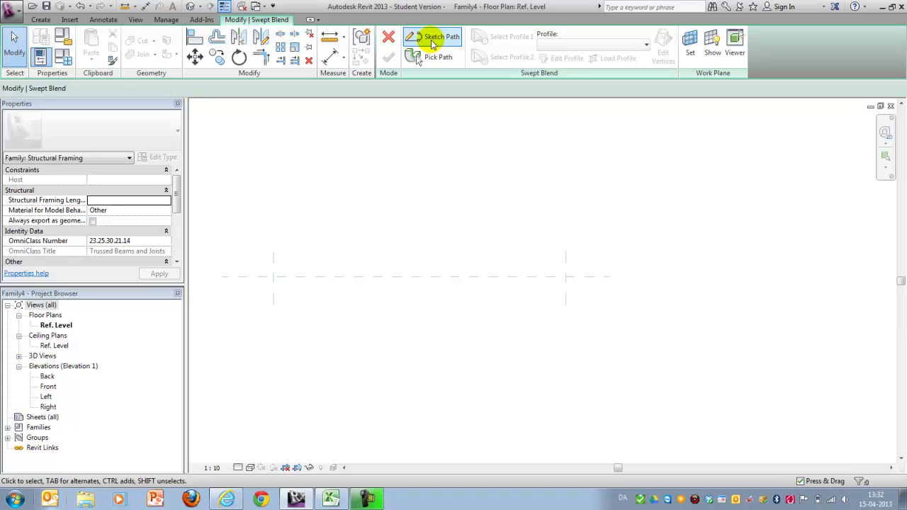
pyautogui.click(434, 39)
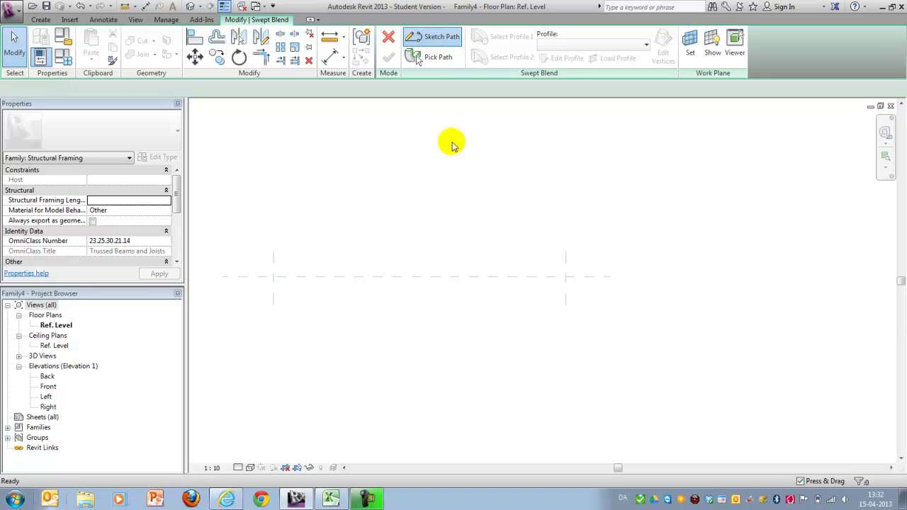
pyautogui.click(567, 277)
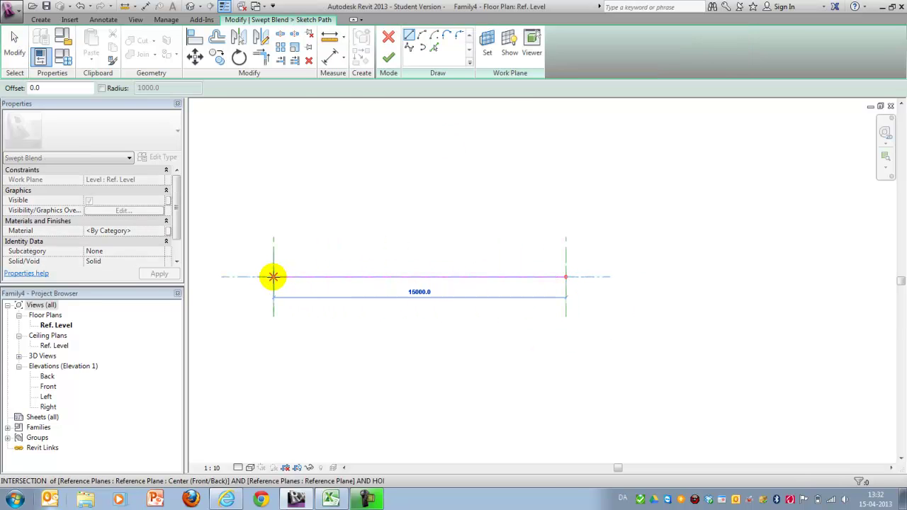
pyautogui.click(273, 277)
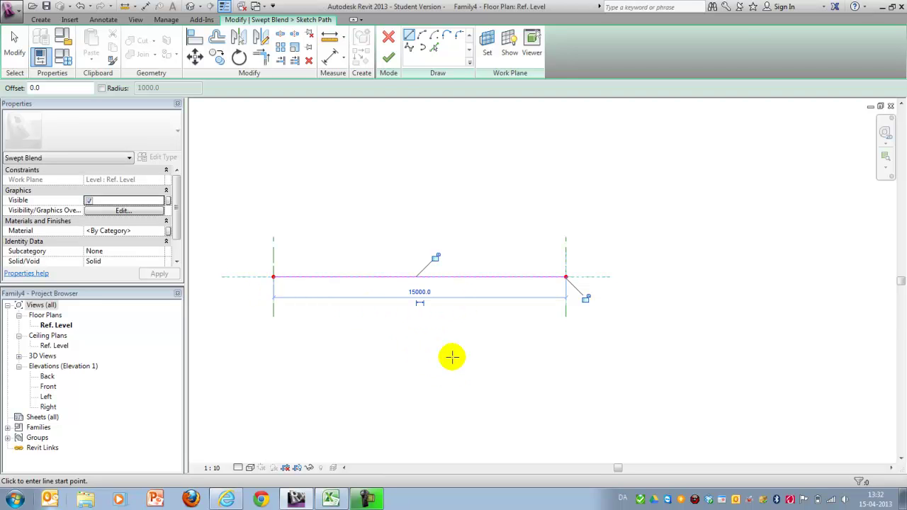
pyautogui.click(388, 57)
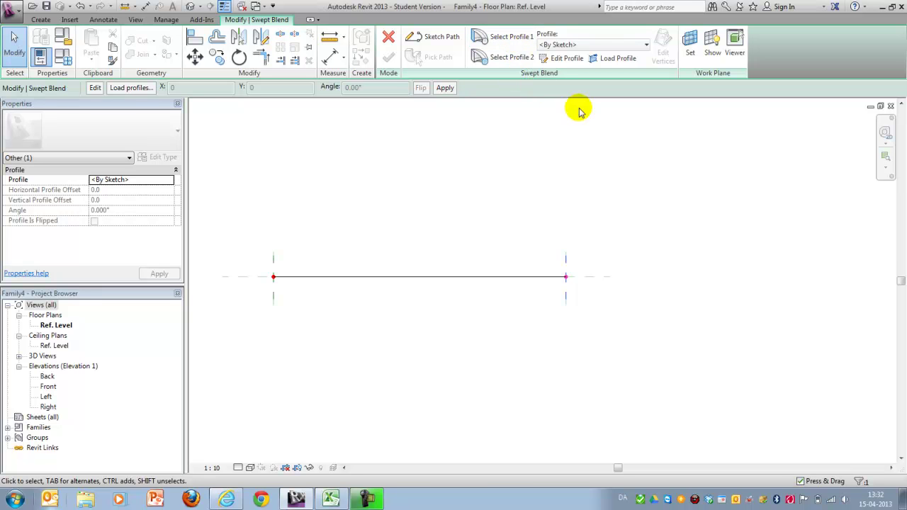
# Load the TTS90 middle profile and TTS90 end profile families
pyautogui.click(618, 59)
pyautogui.click(389, 164)
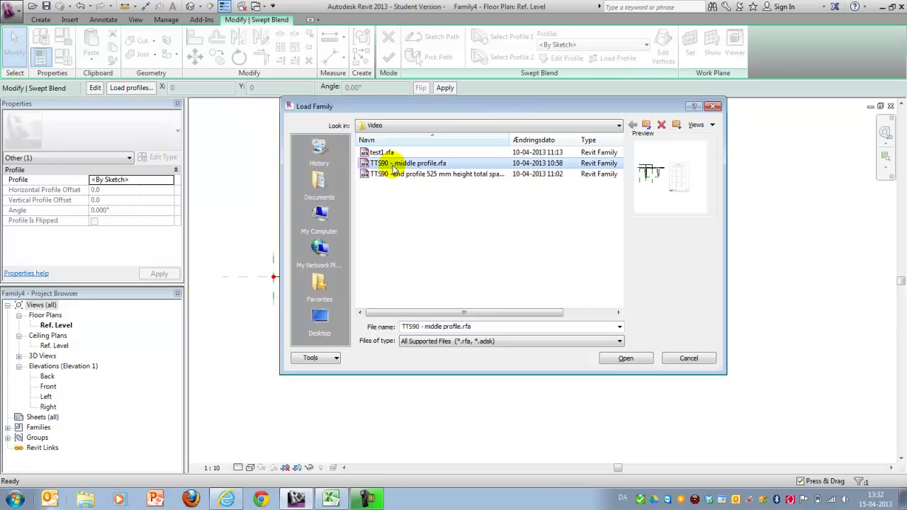
pyautogui.keyDown('ctrl'); pyautogui.click(398, 175); pyautogui.keyUp('ctrl')
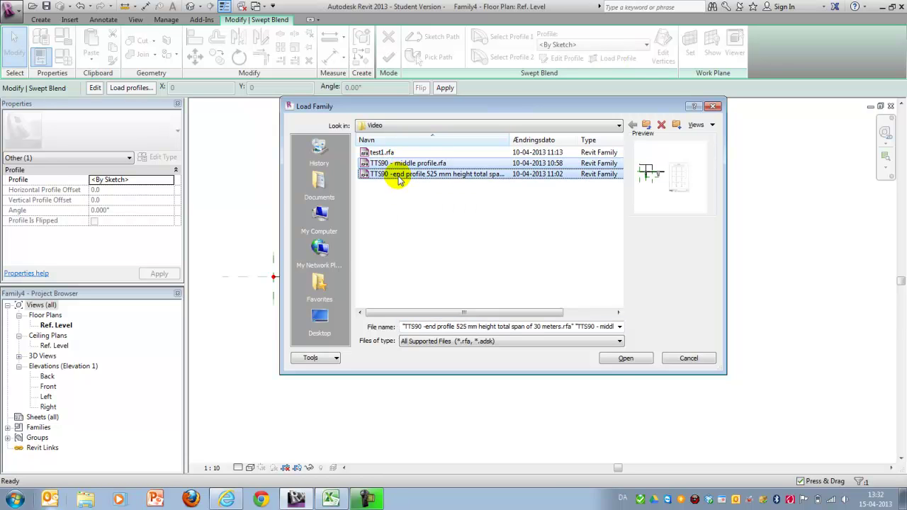
pyautogui.click(624, 357)
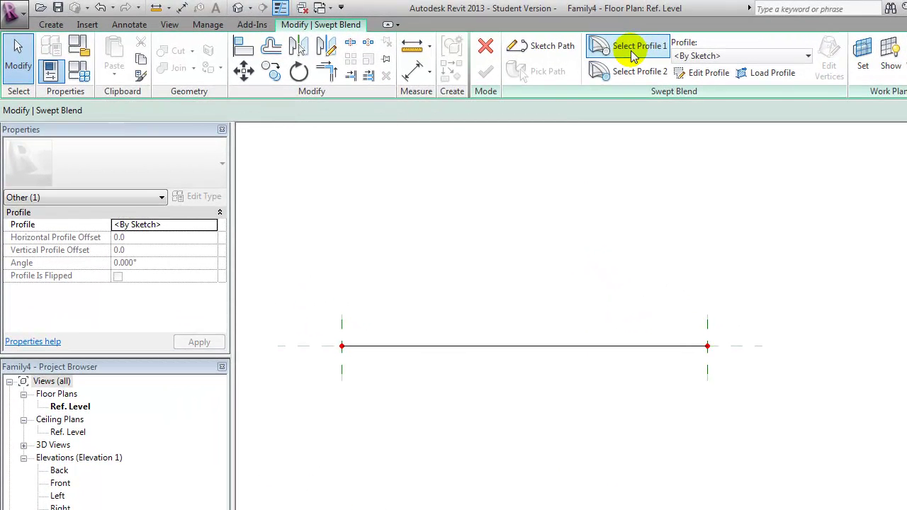
# Set profile 1 to TTS90 - middle profile and profile 2 to TTS90 -end profile 525 mm
pyautogui.click(634, 55)
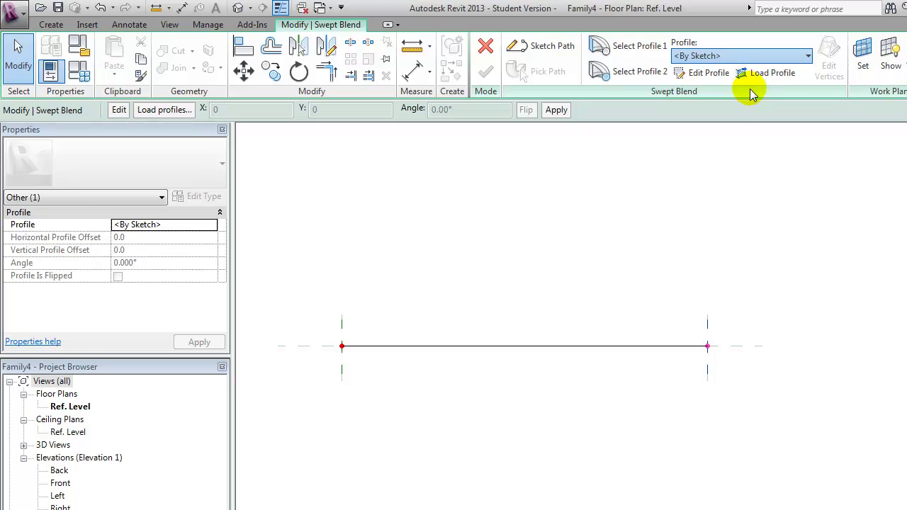
pyautogui.press('Down')
pyautogui.click(637, 72)
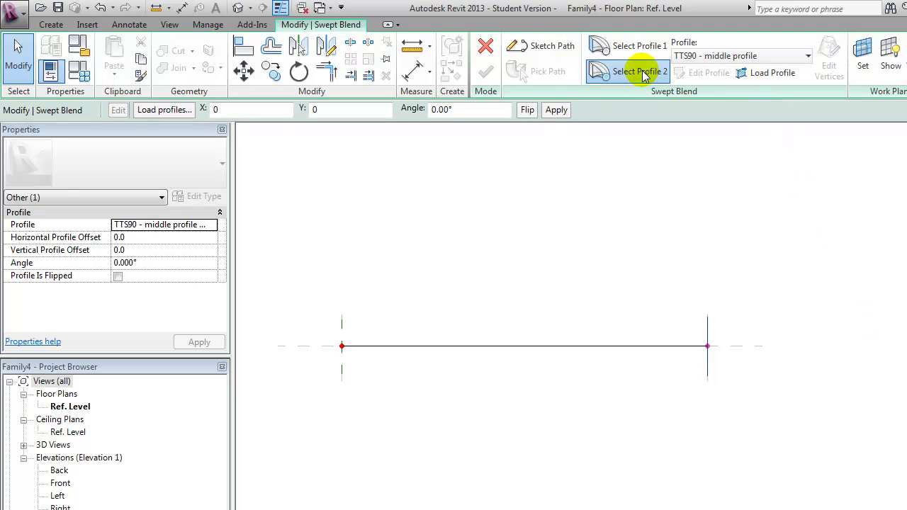
pyautogui.click(643, 74)
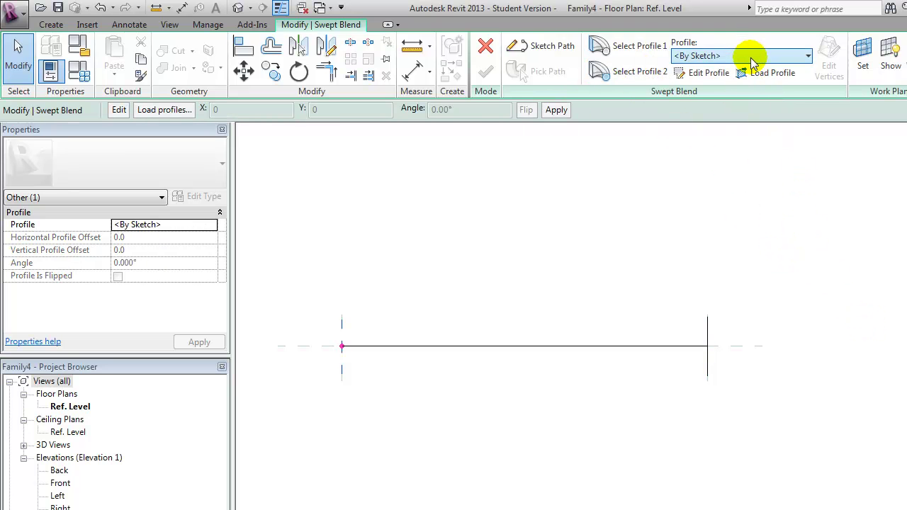
pyautogui.press('Down')
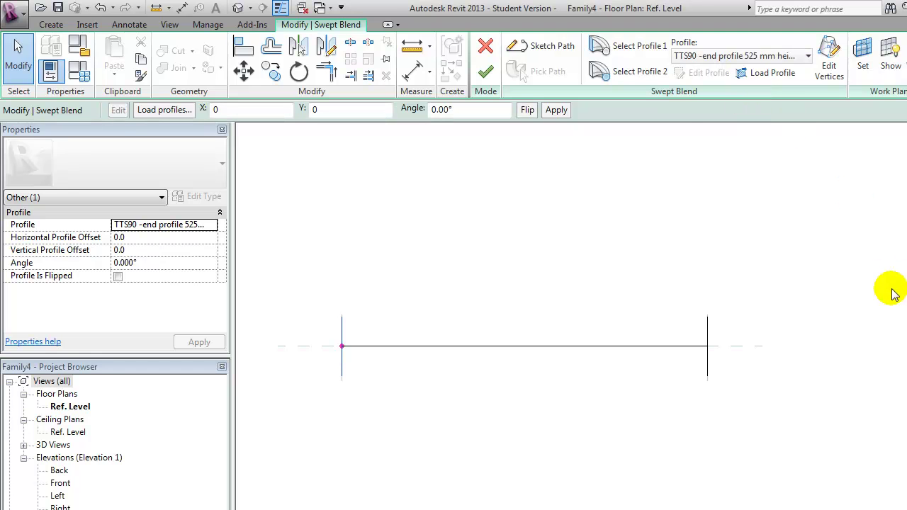
# Open 3D View 1 and zoom to fit the swept blend
pyautogui.click(24, 445)
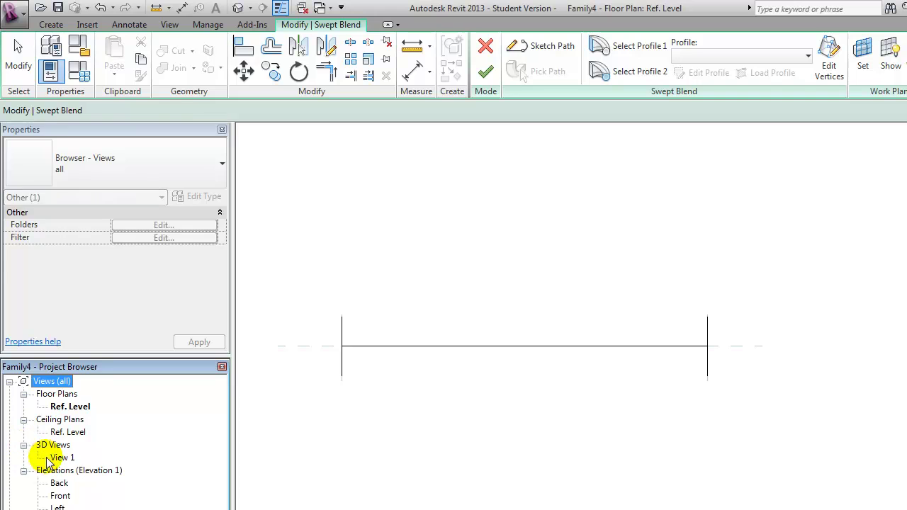
pyautogui.doubleClick(61, 458)
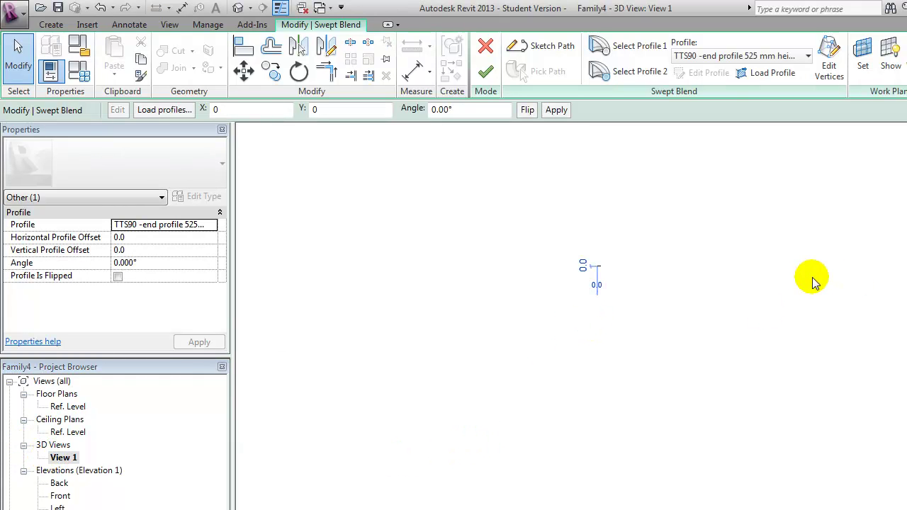
pyautogui.rightClick(754, 281)
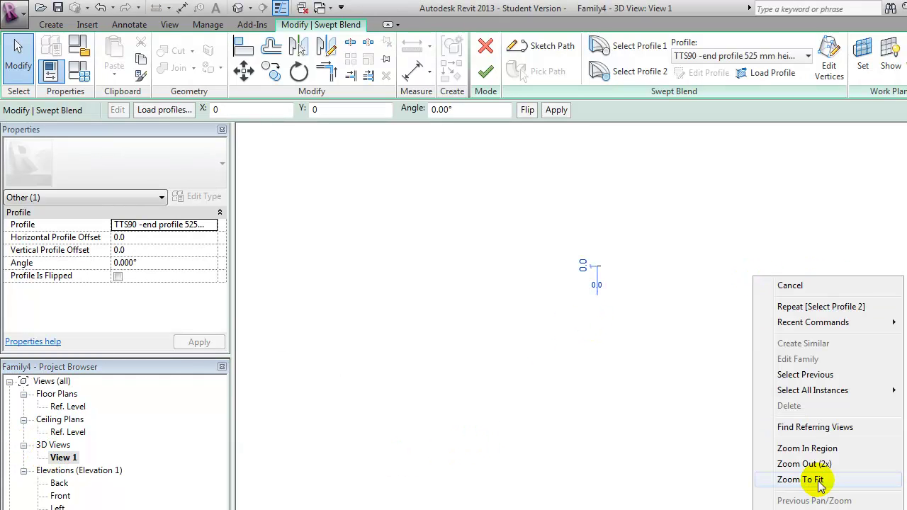
pyautogui.click(801, 480)
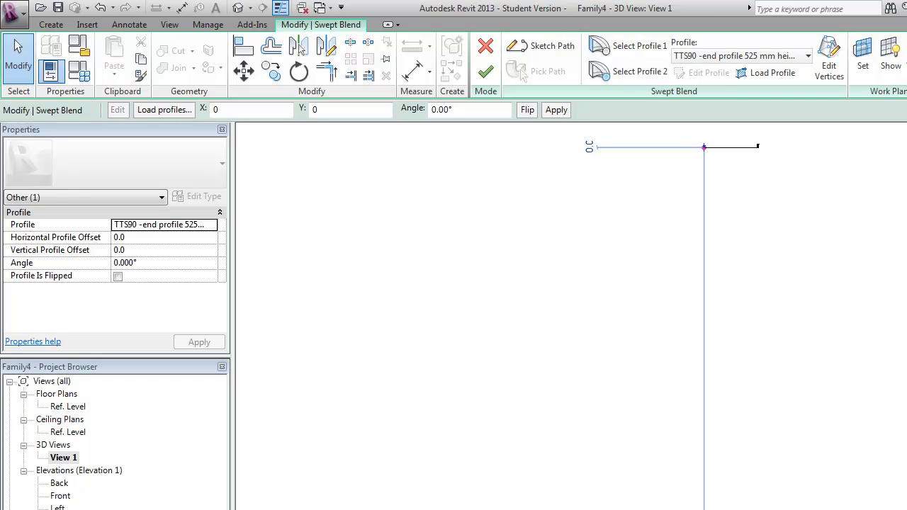
pyautogui.scroll(-5, 666, 297)
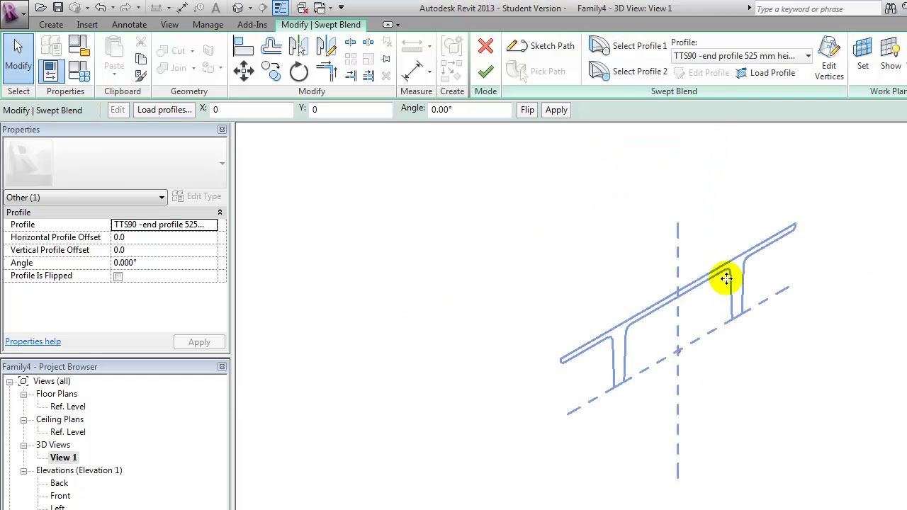
pyautogui.click(800, 275)
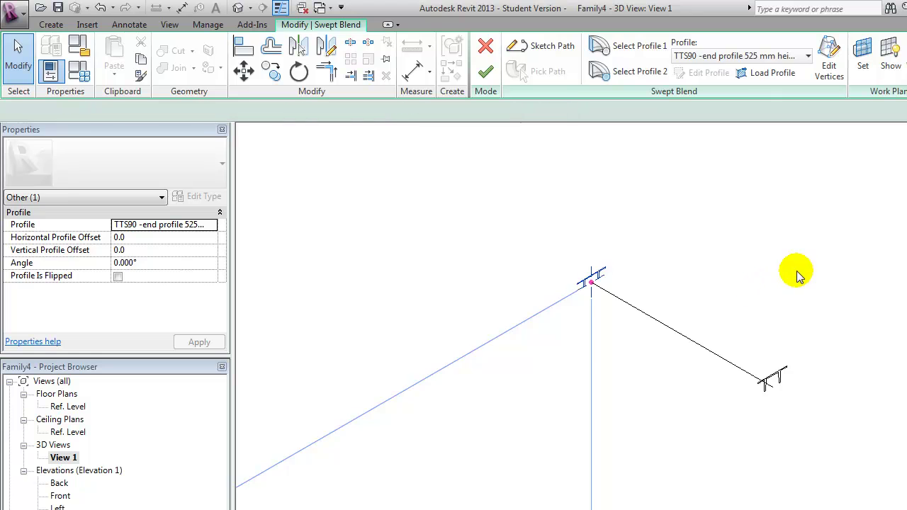
pyautogui.scroll(3, 851, 318)
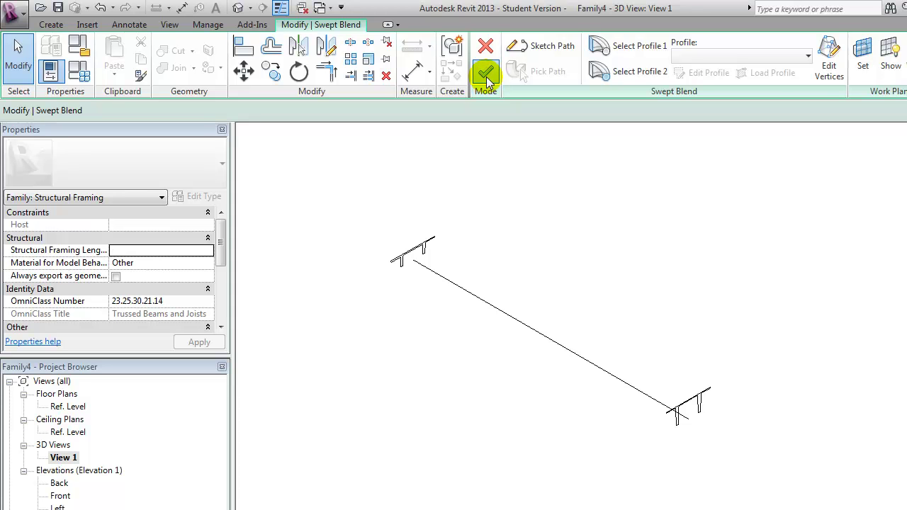
# Finish the swept blend as a solid TTS90 beam and view it from the Front
pyautogui.click(487, 73)
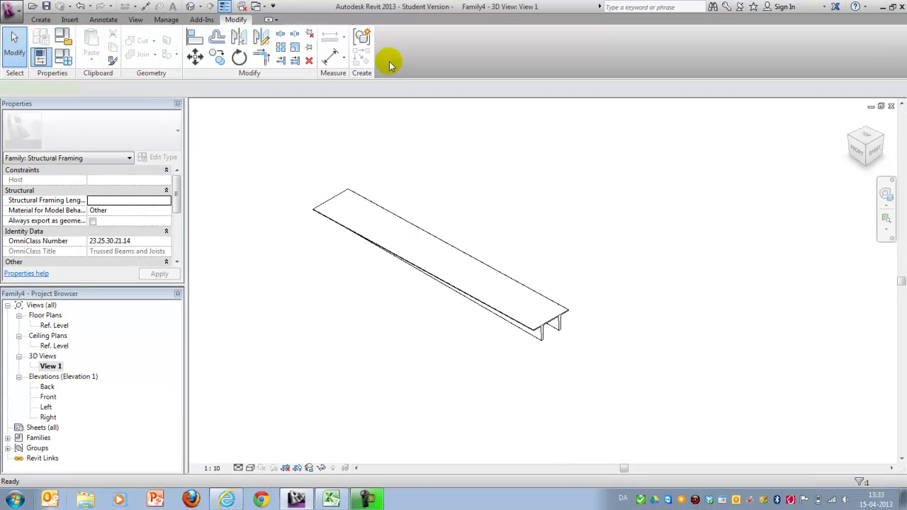
pyautogui.click(712, 307)
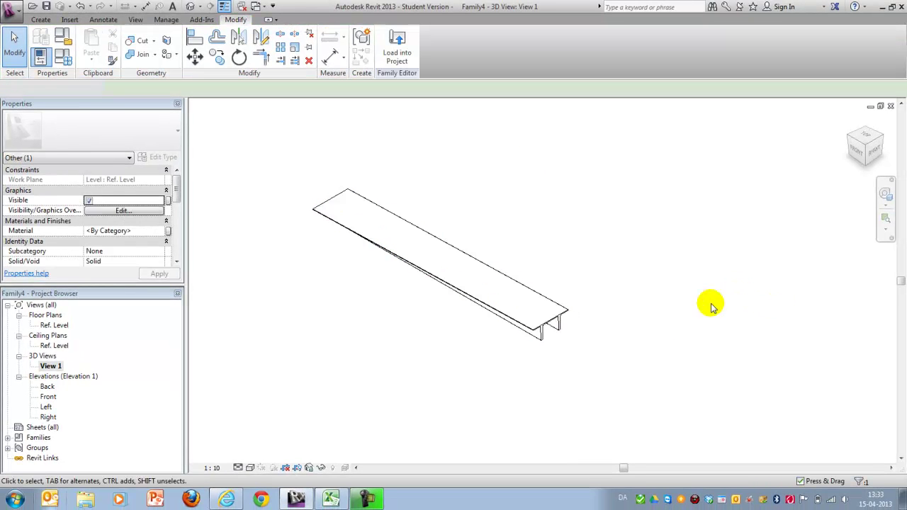
pyautogui.click(856, 145)
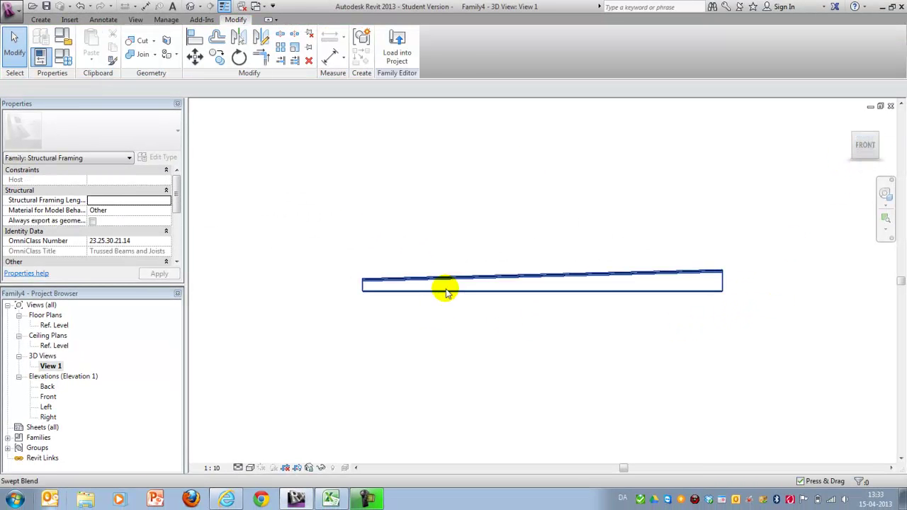
pyautogui.scroll(3, 454, 312)
pyautogui.scroll(3, 411, 255)
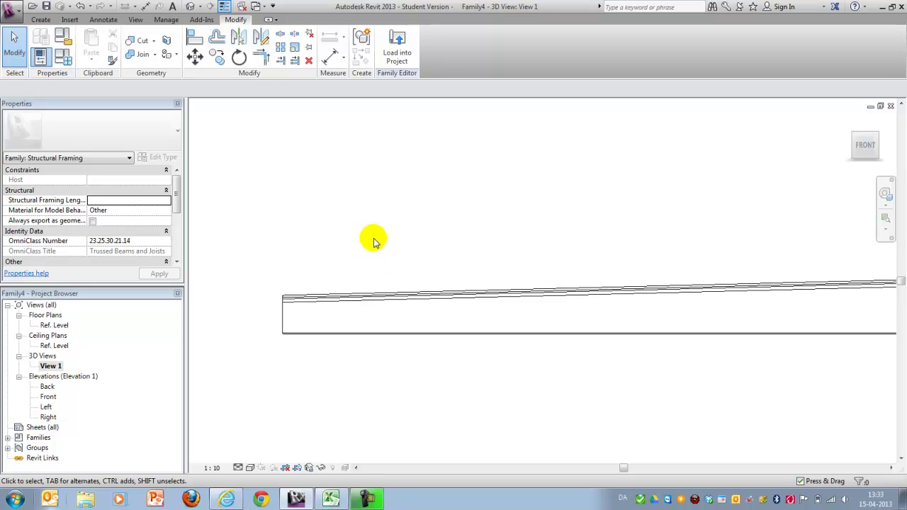
pyautogui.scroll(2, 269, 294)
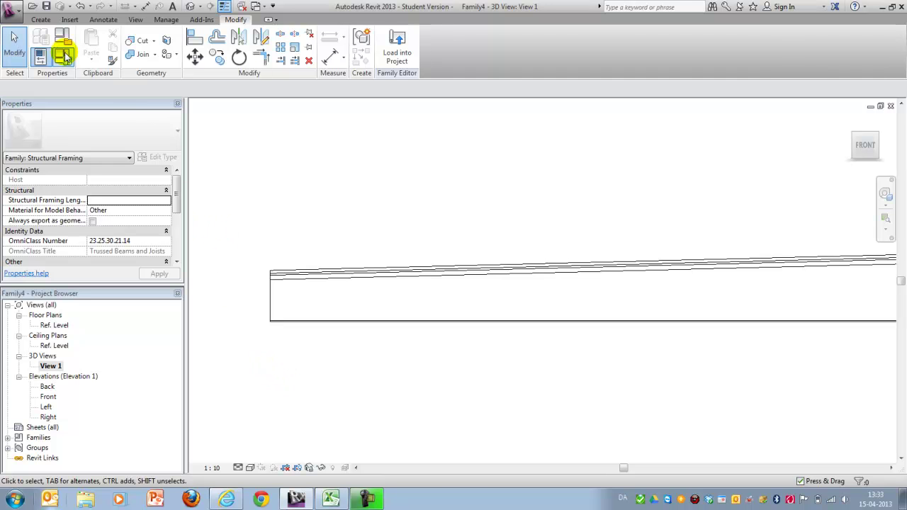
# Start a void extrusion and draw the first notch edges at the beam's left end
pyautogui.click(41, 20)
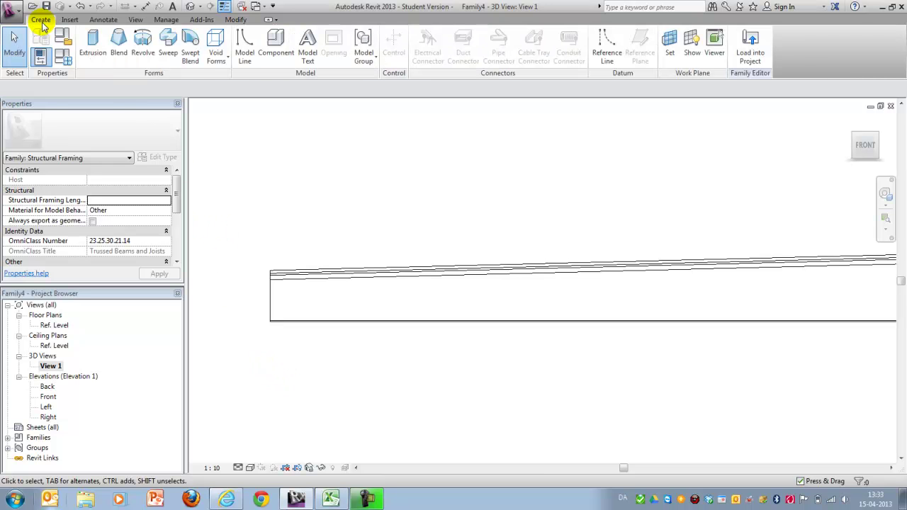
pyautogui.click(226, 62)
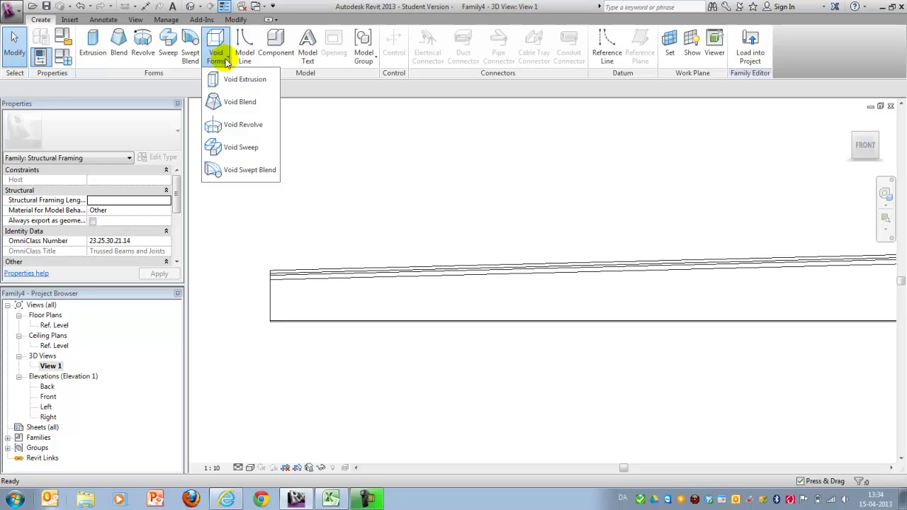
pyautogui.click(244, 80)
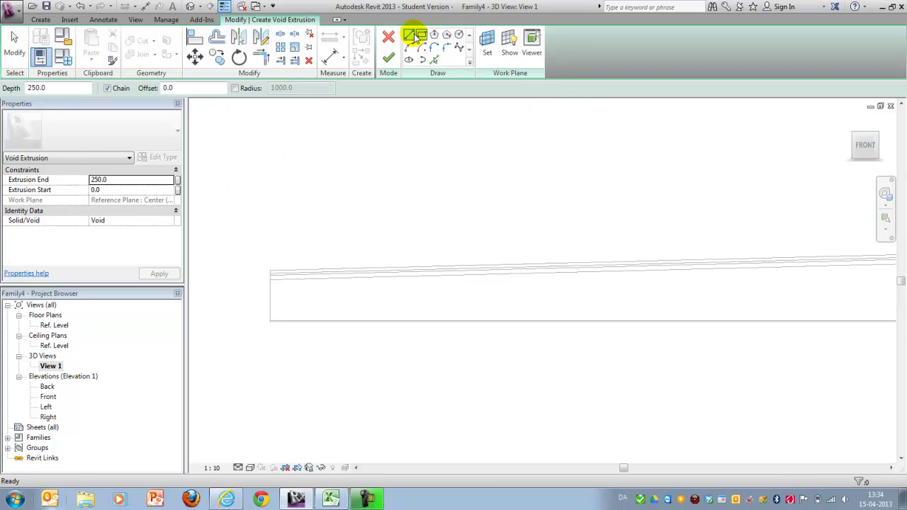
pyautogui.click(296, 236)
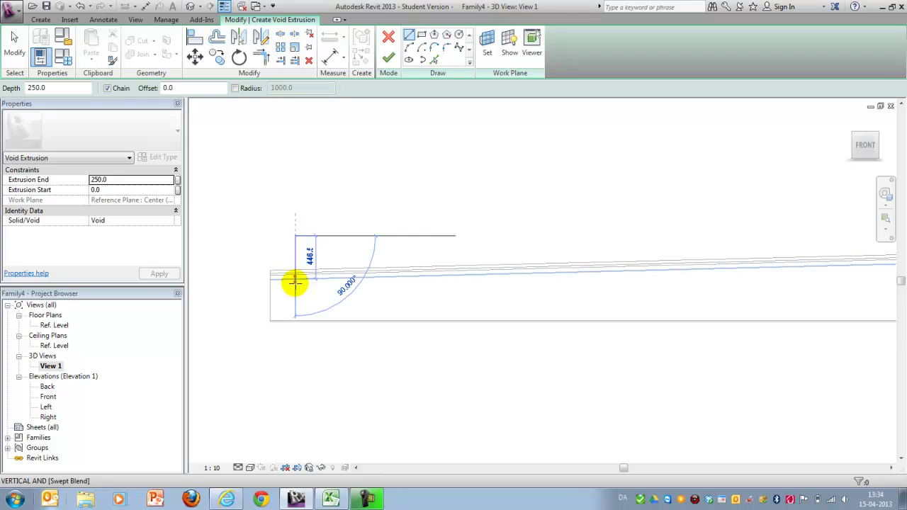
pyautogui.scroll(2, 296, 282)
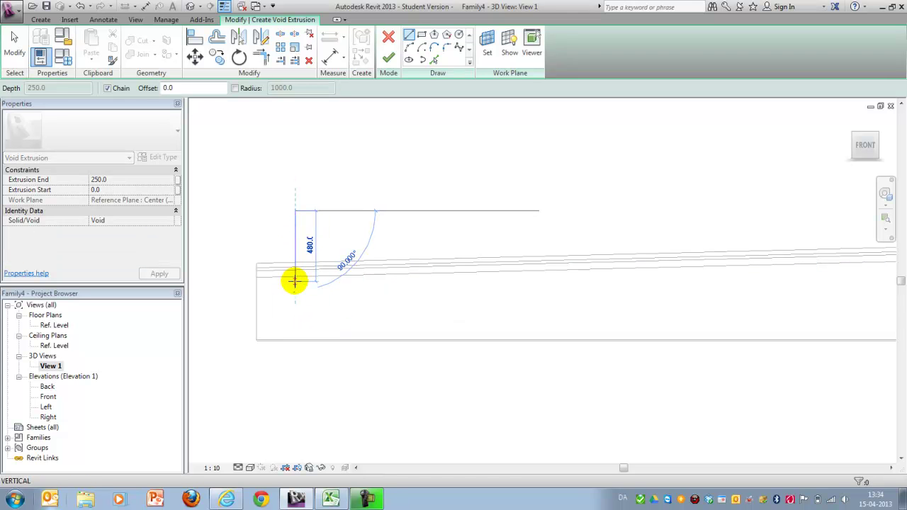
pyautogui.click(294, 281)
pyautogui.click(257, 281)
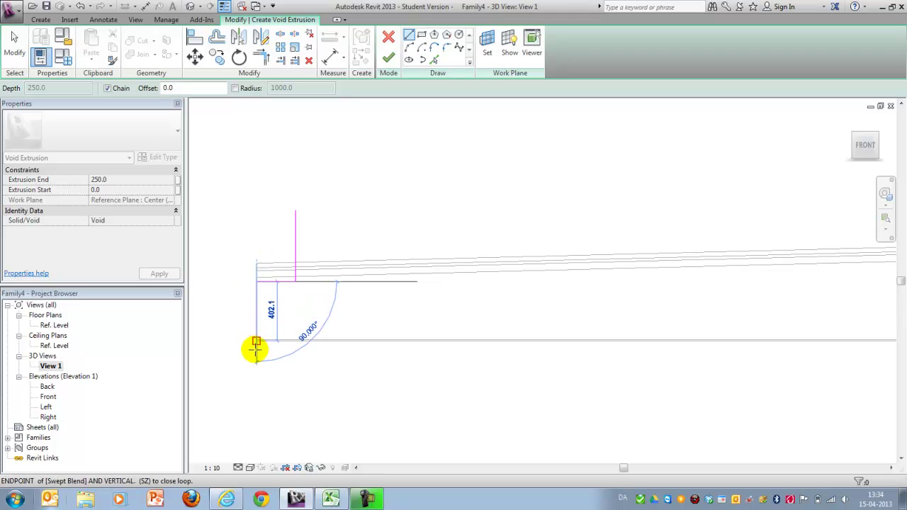
# Close the stepped notch outline and finish the 250.0-deep void extrusion
pyautogui.click(224, 354)
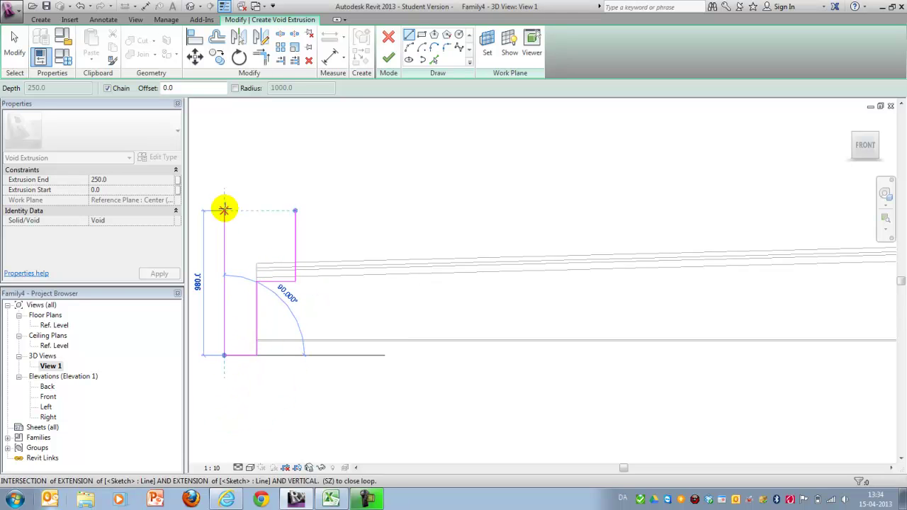
pyautogui.click(224, 211)
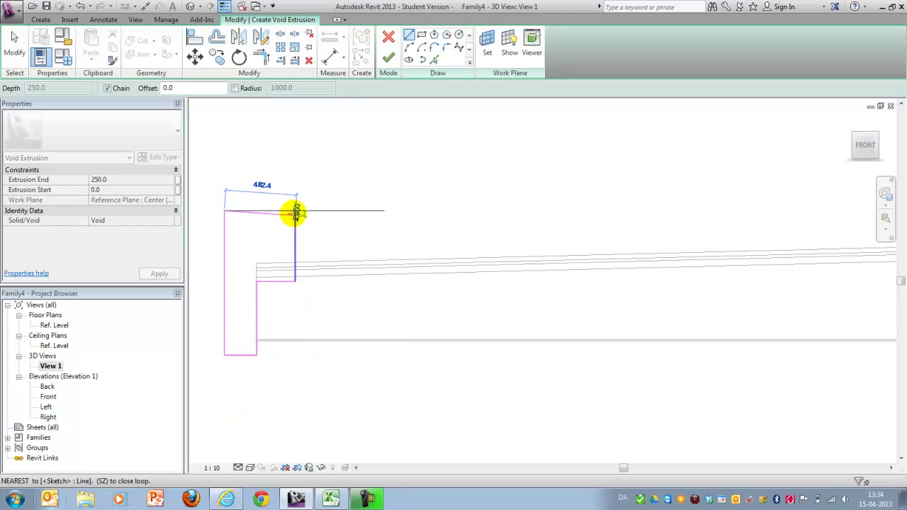
pyautogui.click(295, 210)
pyautogui.click(14, 44)
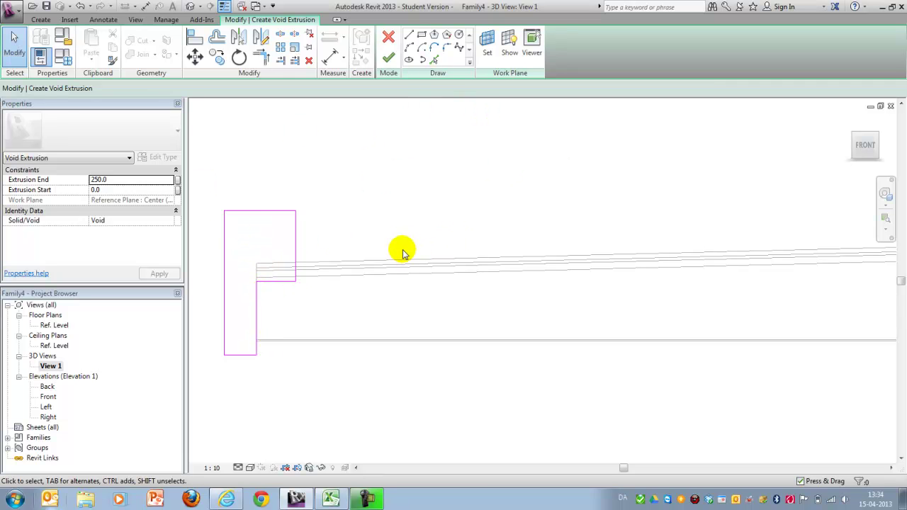
pyautogui.scroll(-1, 402, 251)
pyautogui.click(388, 61)
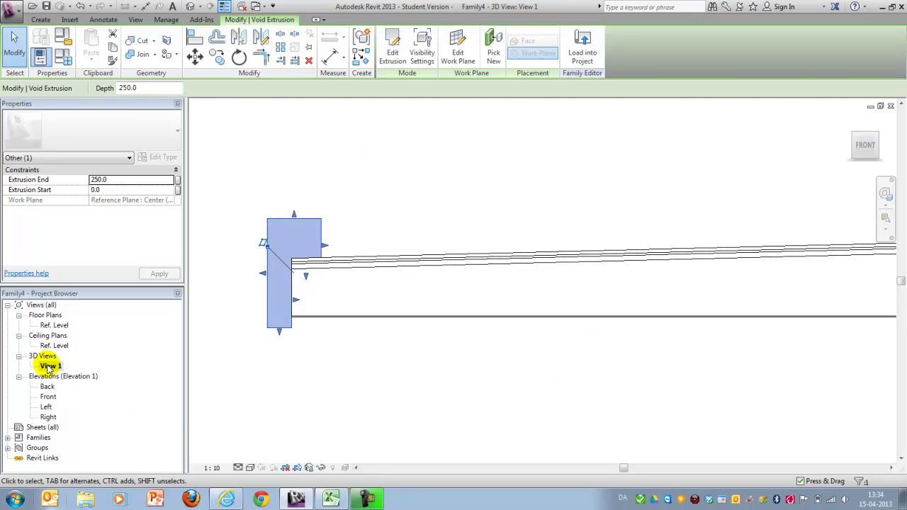
# Orbit the model to an isometric view from above to inspect the void
pyautogui.click(50, 367)
pyautogui.click(290, 304)
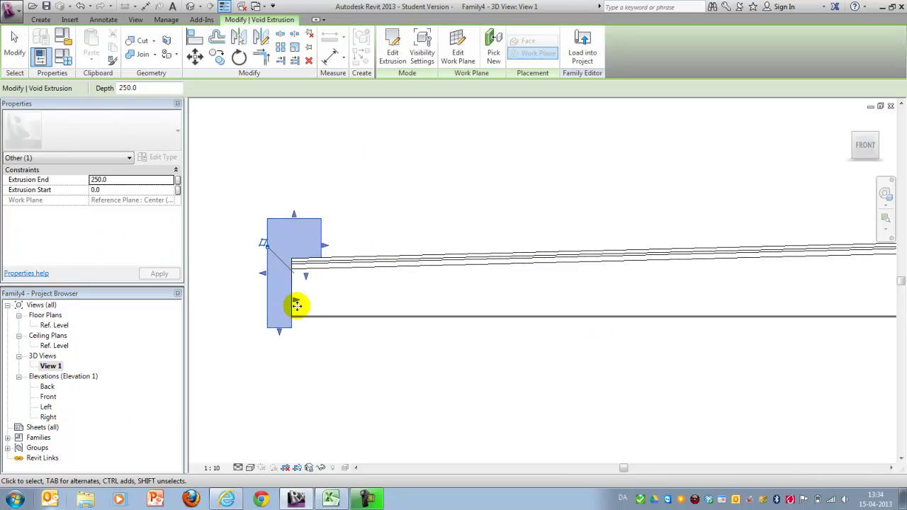
pyautogui.click(872, 139)
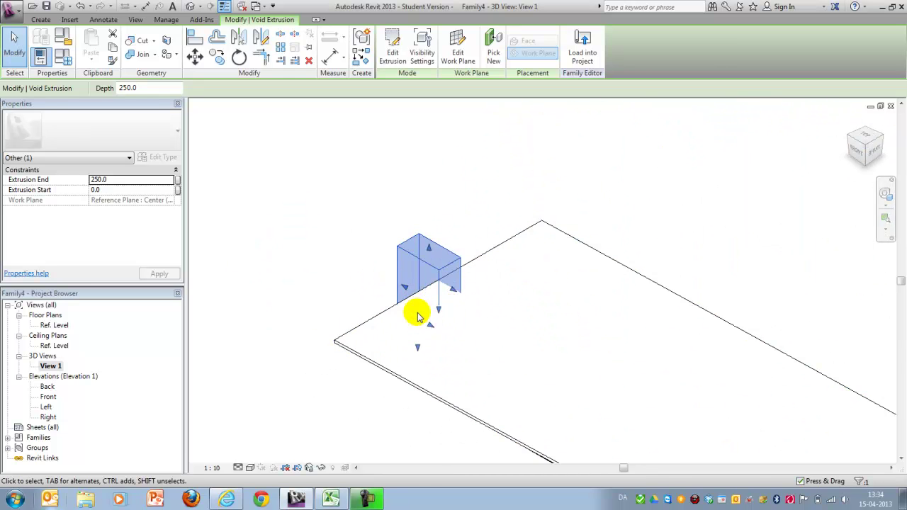
pyautogui.click(841, 131)
pyautogui.scroll(3, 520, 310)
pyautogui.scroll(-5, 553, 314)
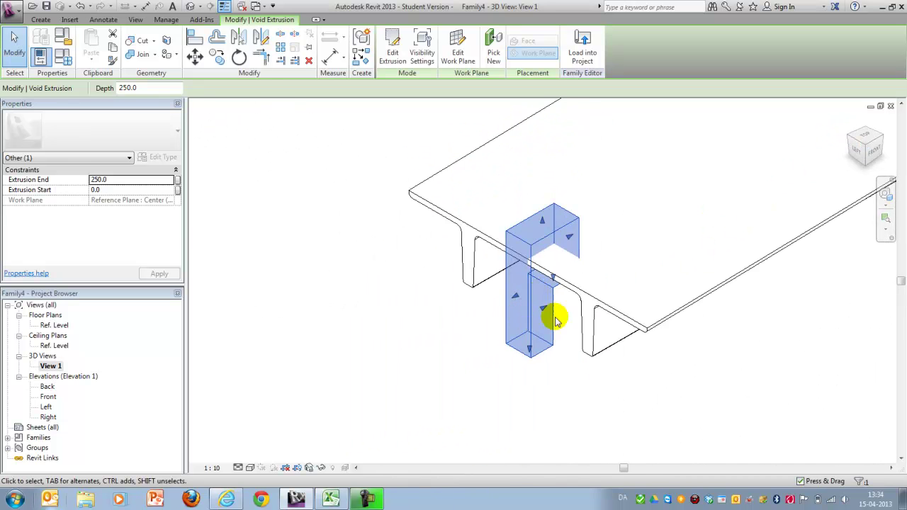
pyautogui.click(586, 394)
# Stretch the void extrusion past both beam ends, from -1626.1 to 1576.4
pyautogui.click(542, 282)
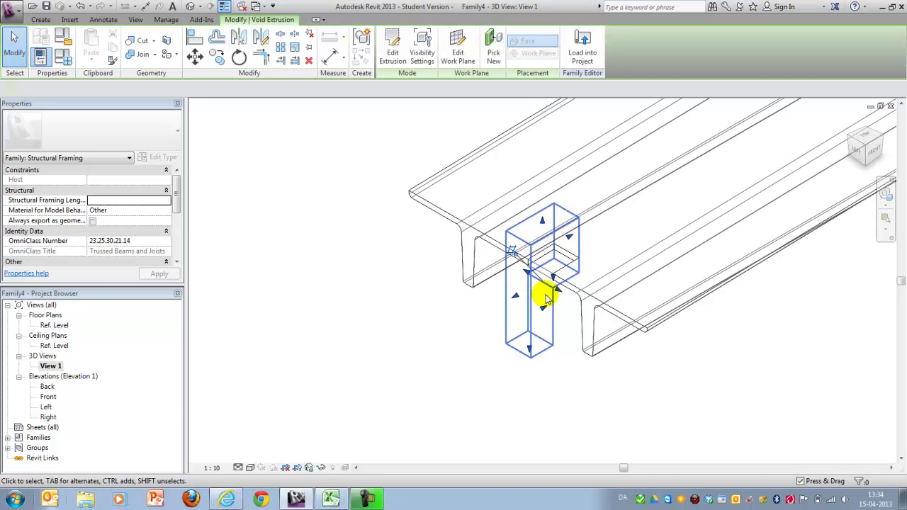
pyautogui.click(556, 277)
pyautogui.moveTo(558, 292); pyautogui.dragTo(691, 362)
pyautogui.moveTo(525, 272); pyautogui.dragTo(312, 199)
pyautogui.click(375, 304)
pyautogui.scroll(2, 478, 333)
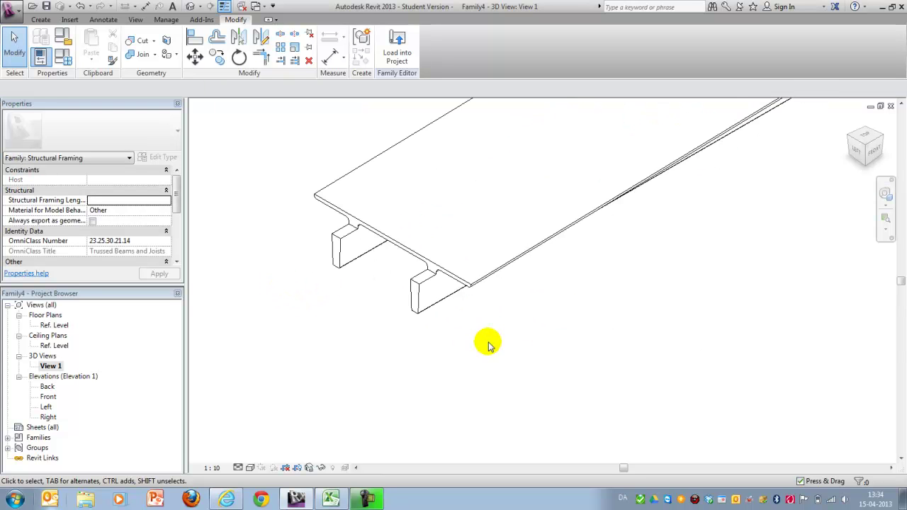
pyautogui.scroll(-5, 345, 315)
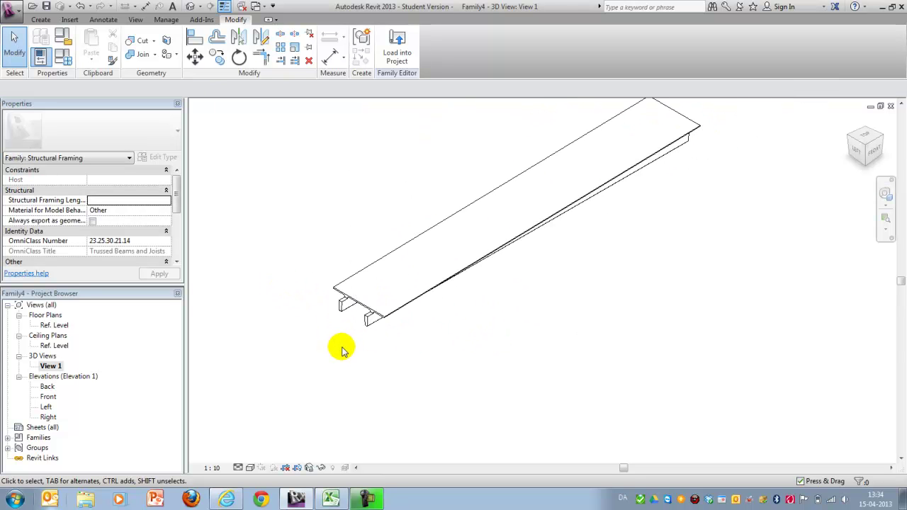
# Switch to the Front elevation and window-select the whole beam's geometry
pyautogui.click(54, 345)
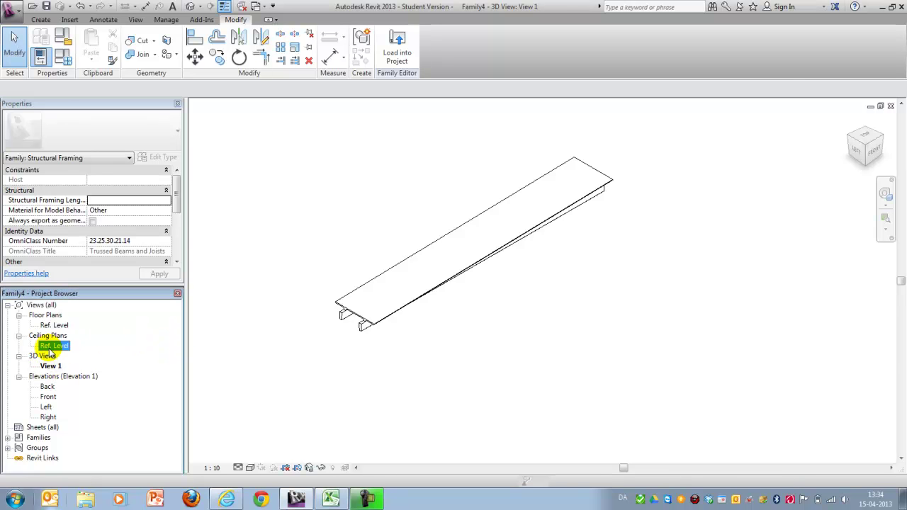
pyautogui.doubleClick(51, 326)
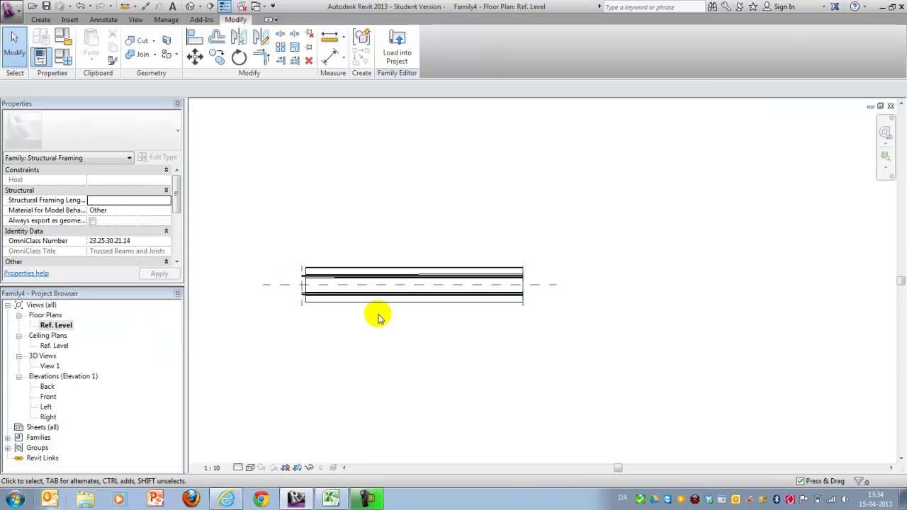
pyautogui.doubleClick(47, 396)
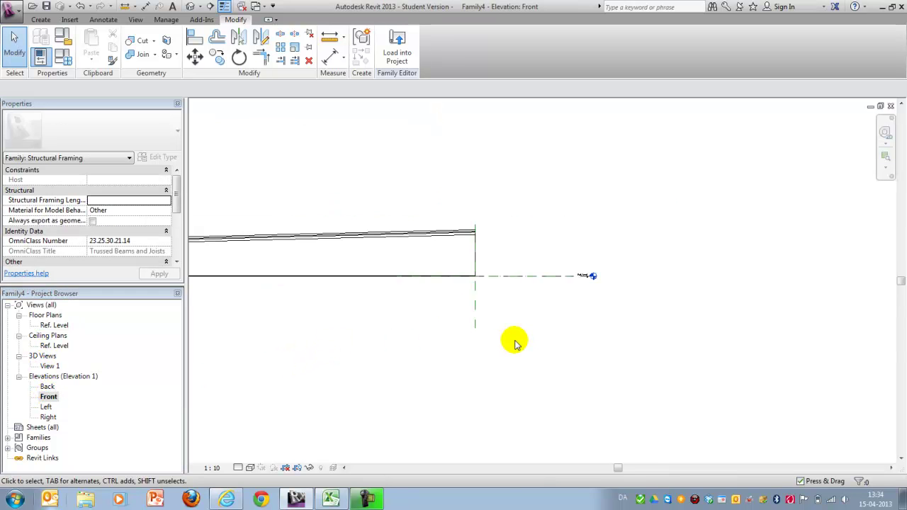
pyautogui.moveTo(220, 251); pyautogui.dragTo(625, 377)
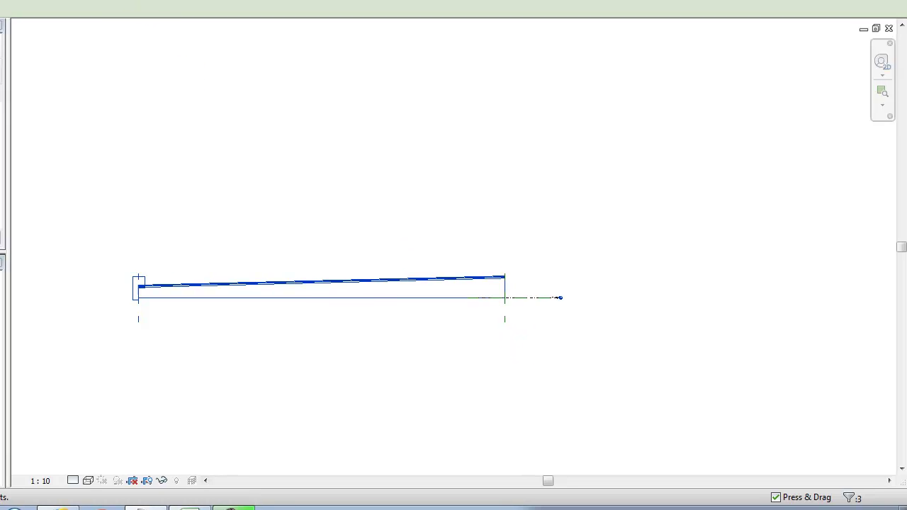
# Group the selected beam geometry as Leftpart
pyautogui.click(454, 48)
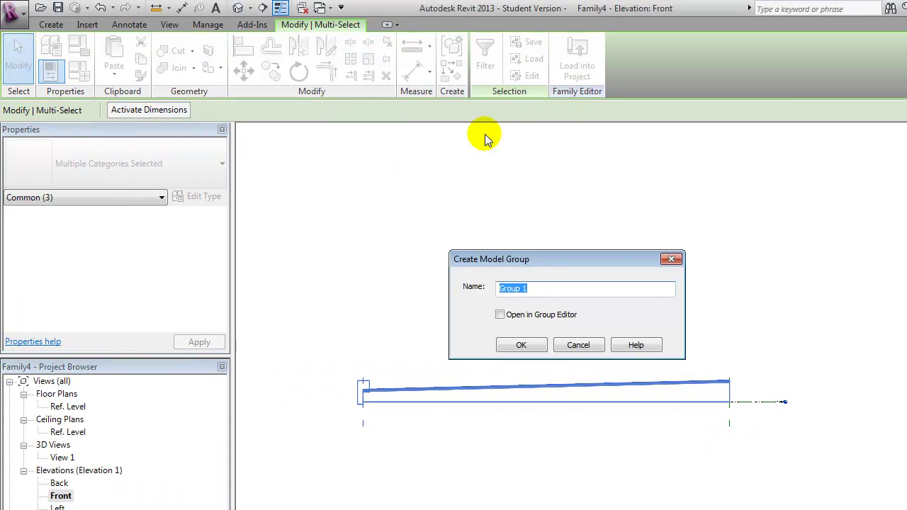
pyautogui.write('F')
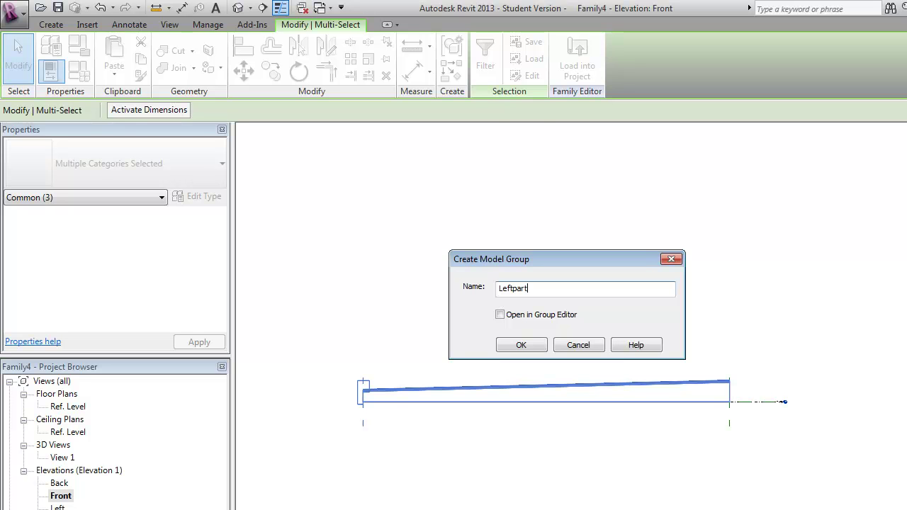
pyautogui.click(520, 345)
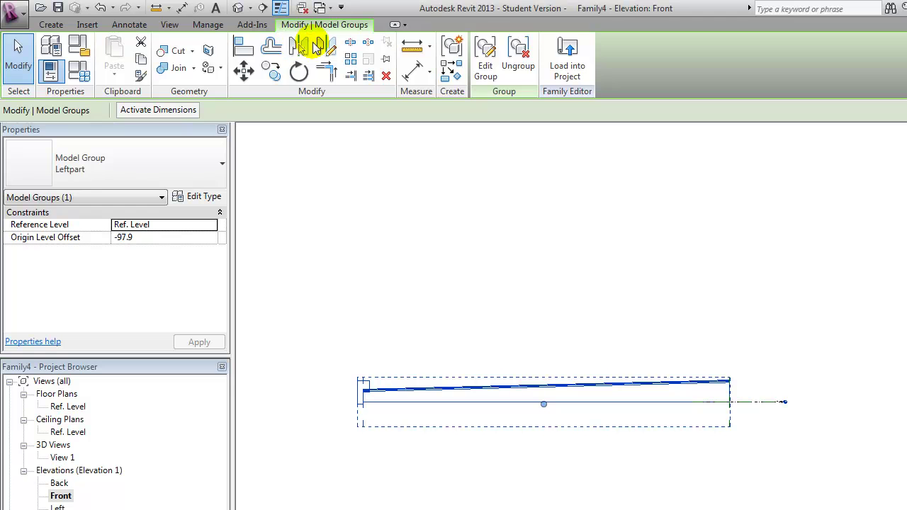
# Mirror a copy of the Leftpart group about the beam's right end
pyautogui.click(299, 47)
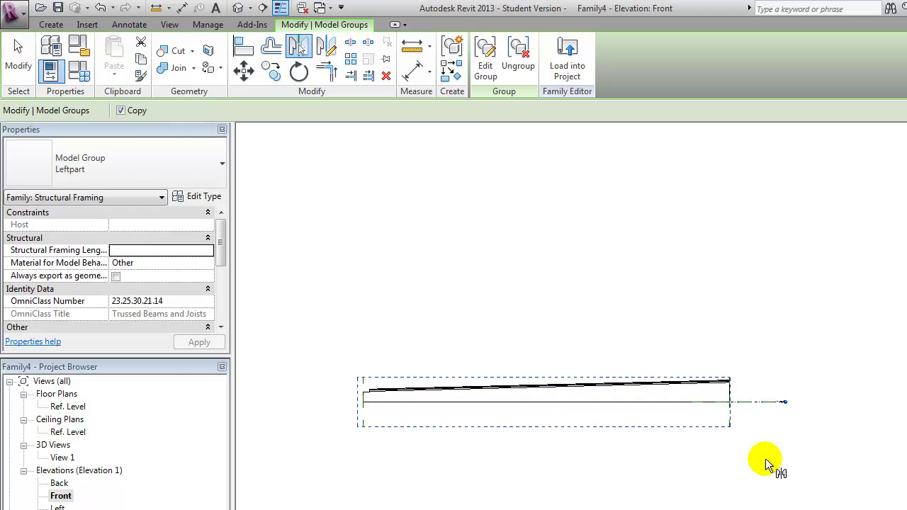
pyautogui.click(730, 421)
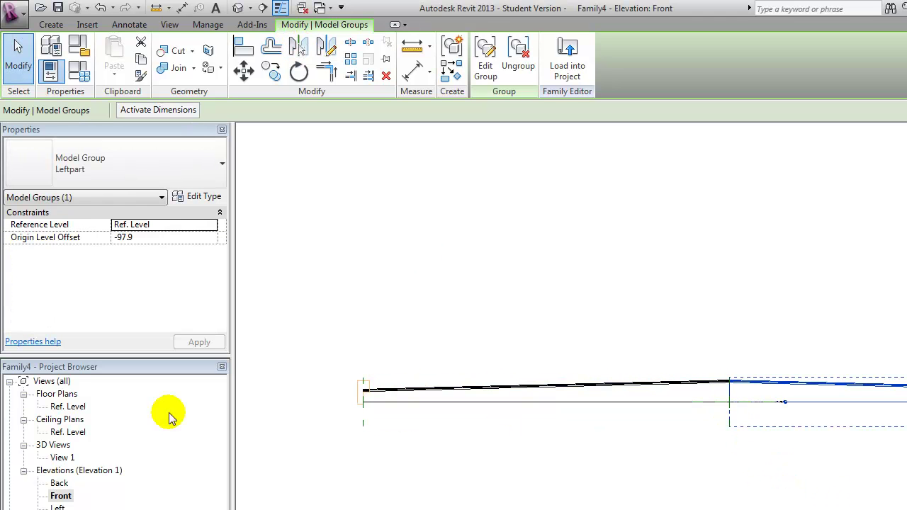
pyautogui.click(330, 196)
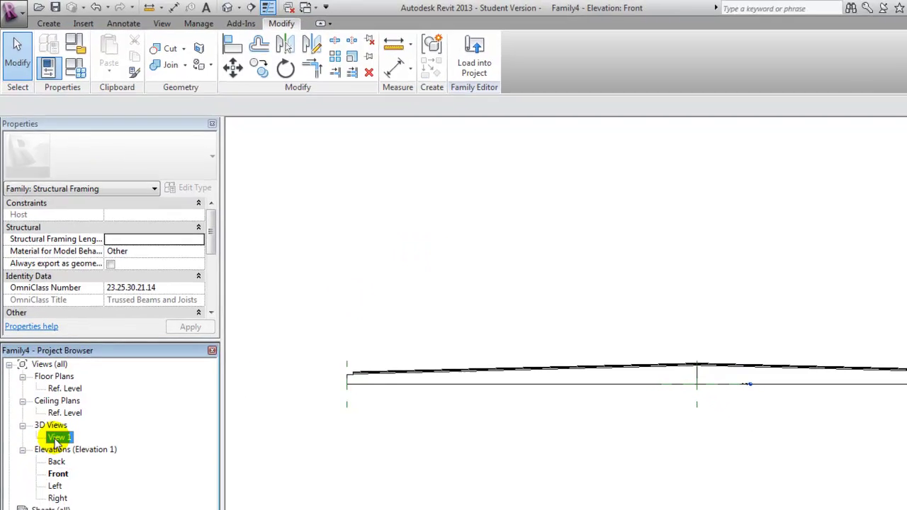
# Check the full beam in 3D View 1 and load Family4 into the TTS final project
pyautogui.doubleClick(62, 458)
pyautogui.scroll(-4, 322, 312)
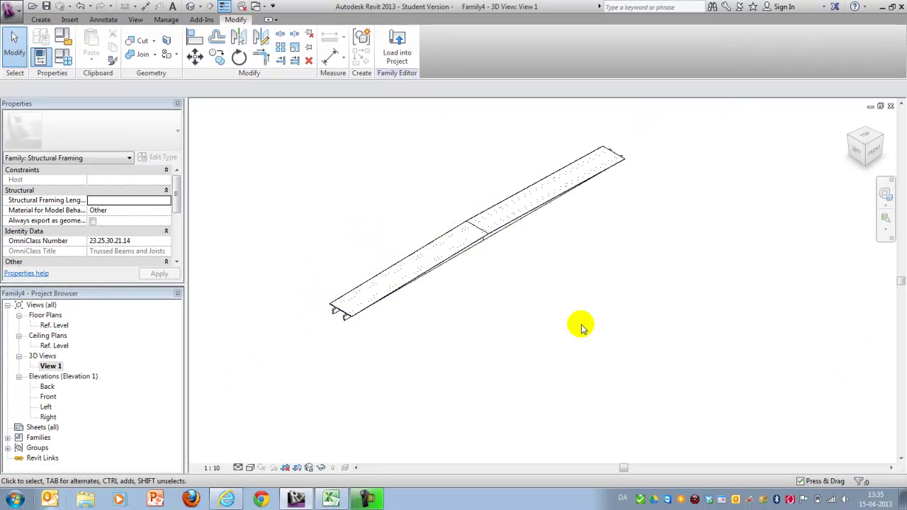
pyautogui.click(397, 49)
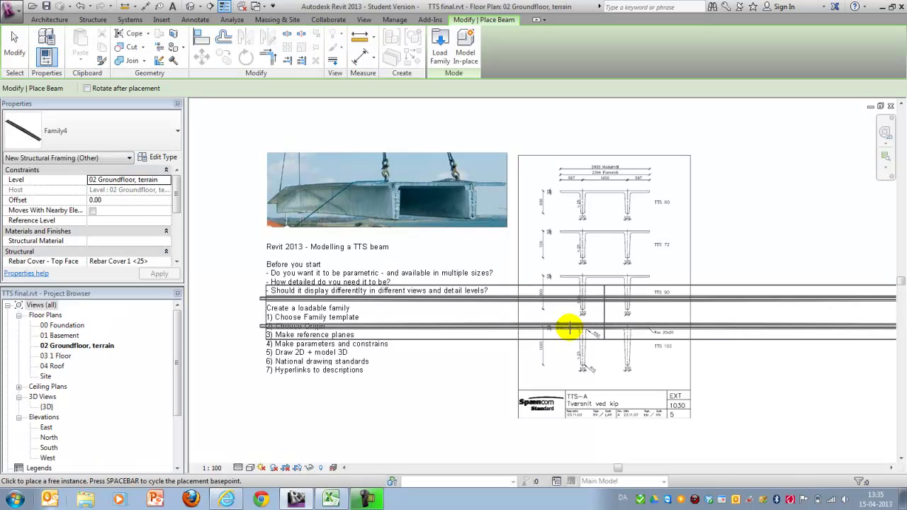
# Place parallel copies of the beam on the 02 Groundfloor plan and end placement
pyautogui.scroll(-5, 574, 383)
pyautogui.click(453, 255)
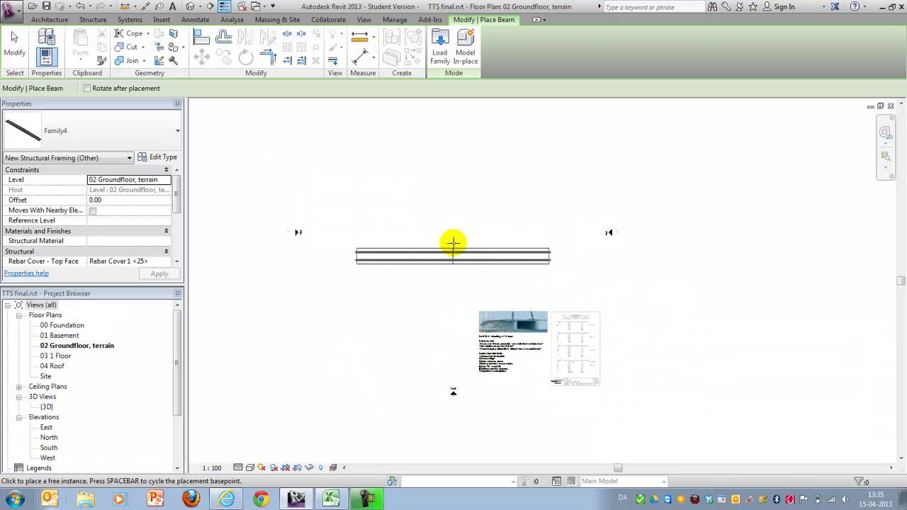
pyautogui.click(452, 218)
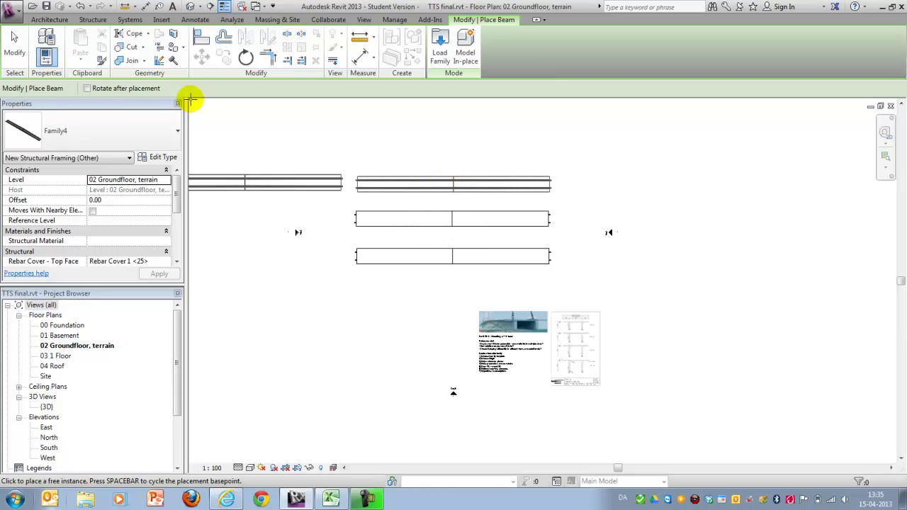
pyautogui.click(21, 43)
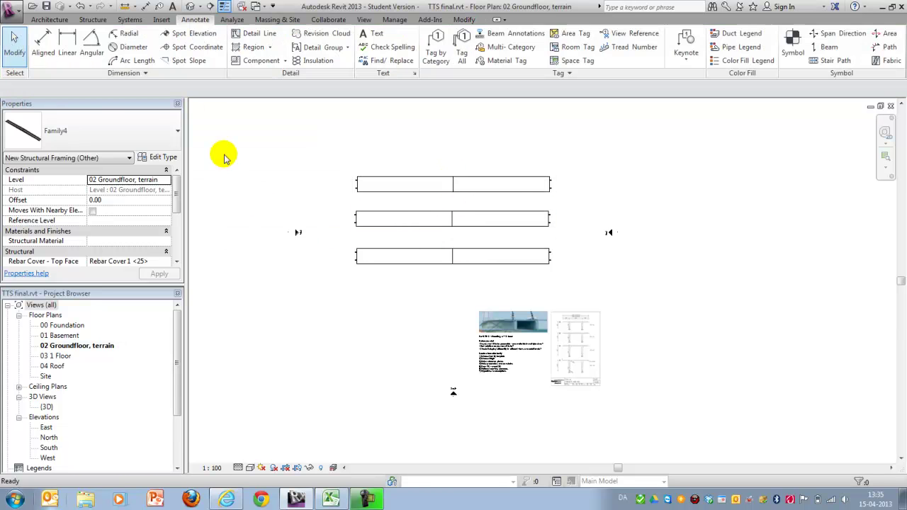
# Show the three double-tee beams side by side in the project's {3D} view
pyautogui.doubleClick(47, 407)
pyautogui.scroll(-1, 401, 364)
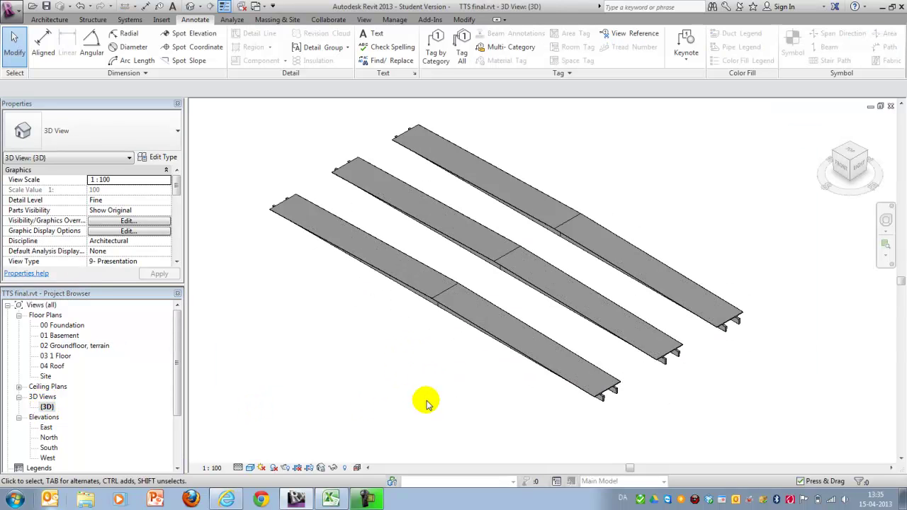
pyautogui.scroll(-1, 405, 411)
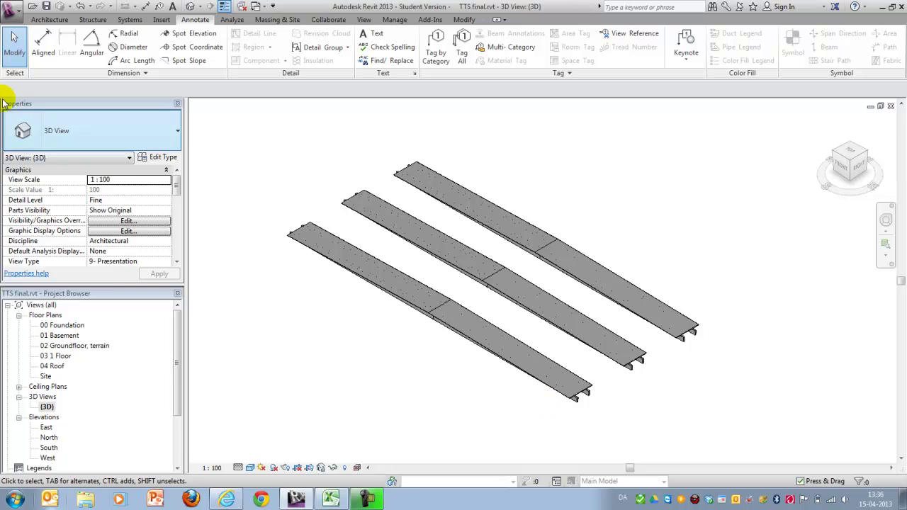
pyautogui.click(12, 11)
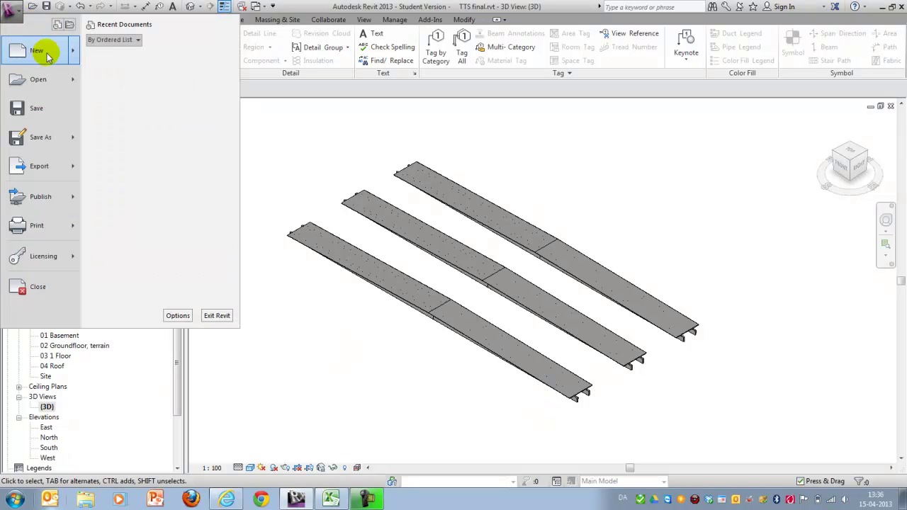
pyautogui.click(129, 84)
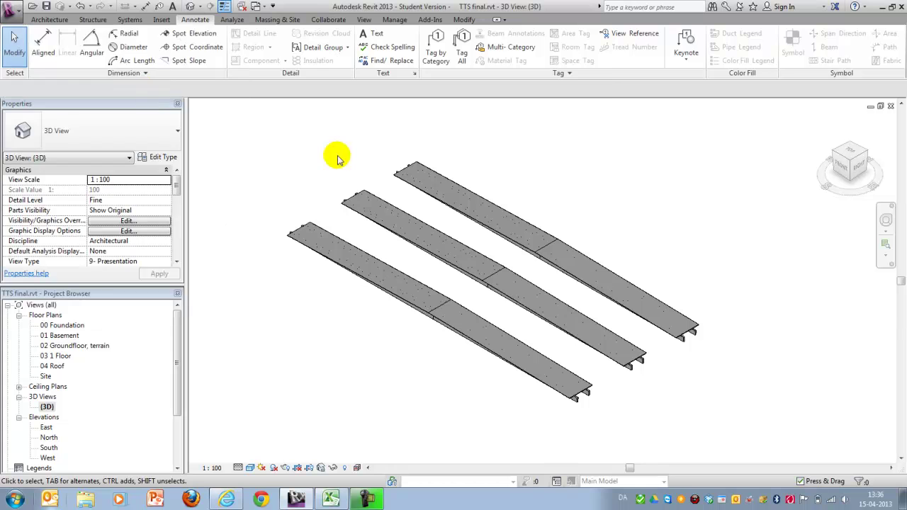
pyautogui.click(153, 241)
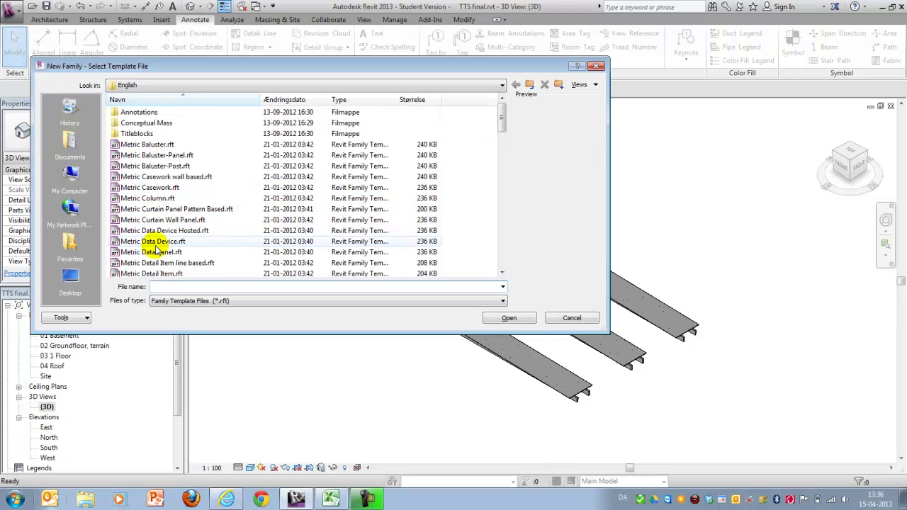
pyautogui.scroll(-7, 156, 245)
pyautogui.scroll(-6, 160, 262)
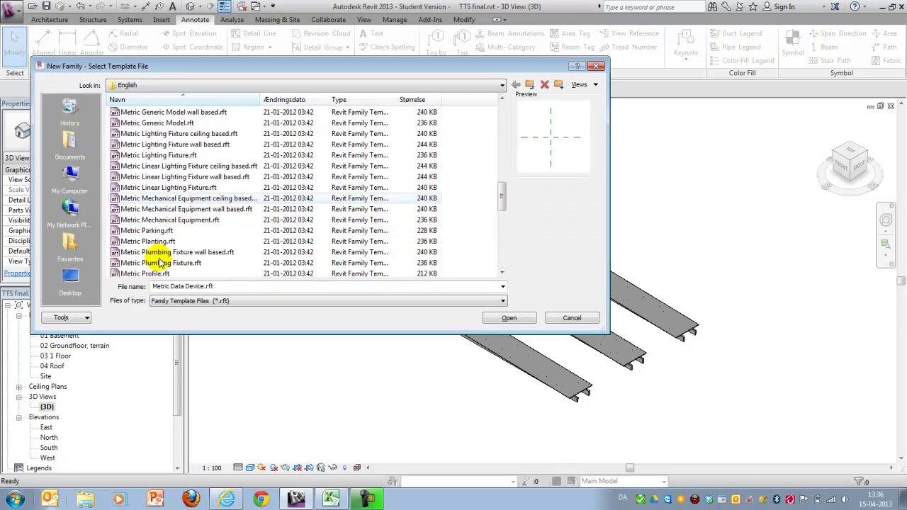
pyautogui.scroll(-1, 160, 262)
pyautogui.click(150, 241)
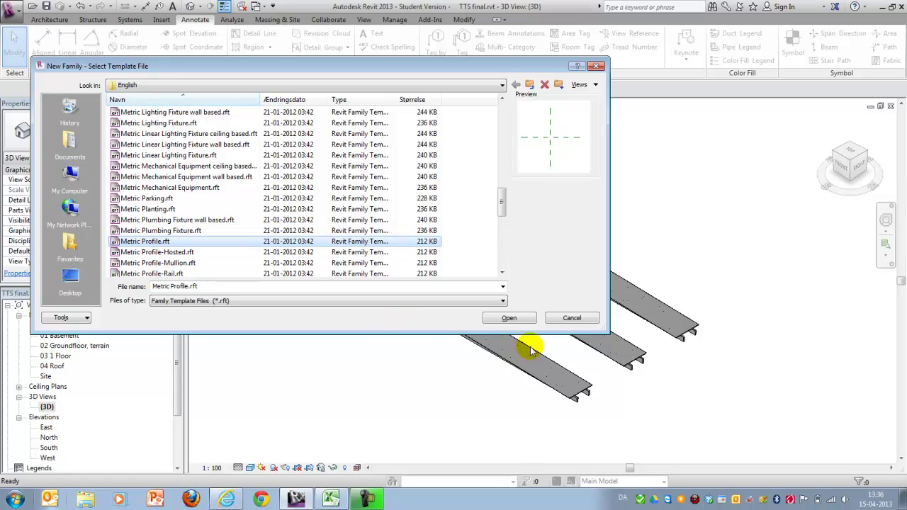
pyautogui.click(571, 319)
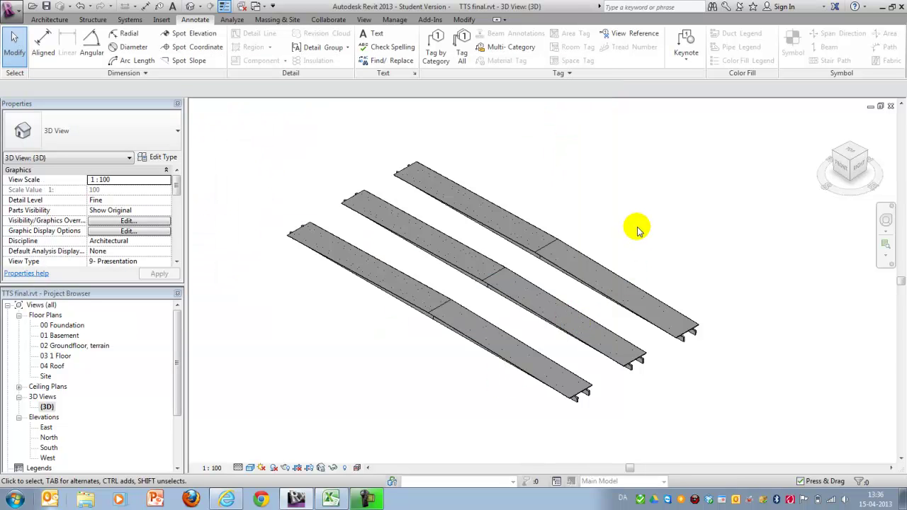